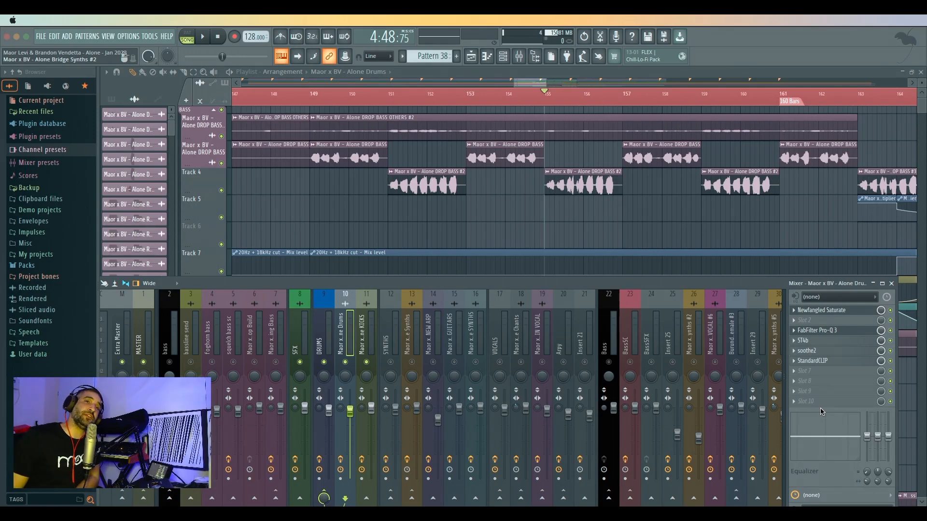
# Play the full arrangement from bar 145 through the bass drop with the mixer hidden, and stop playback
pyautogui.scroll(1, 378, 99)
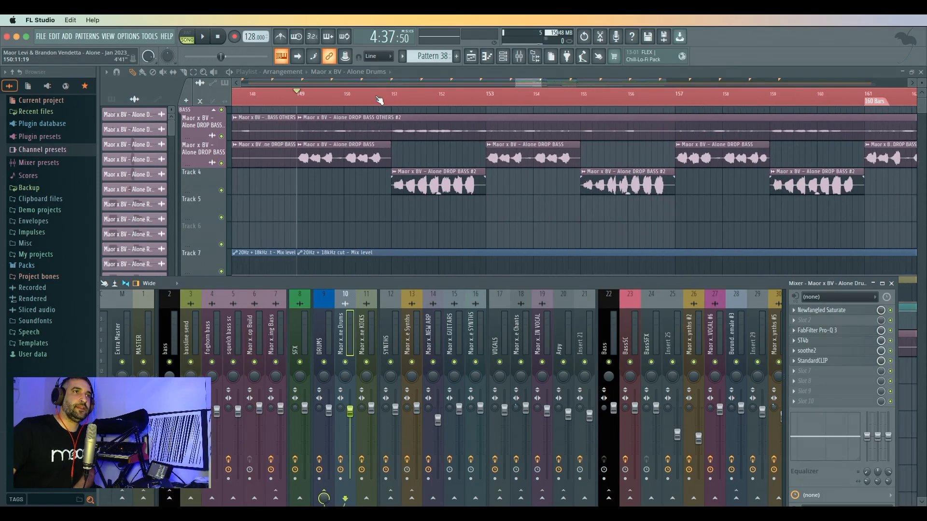
pyautogui.scroll(-5, 378, 100)
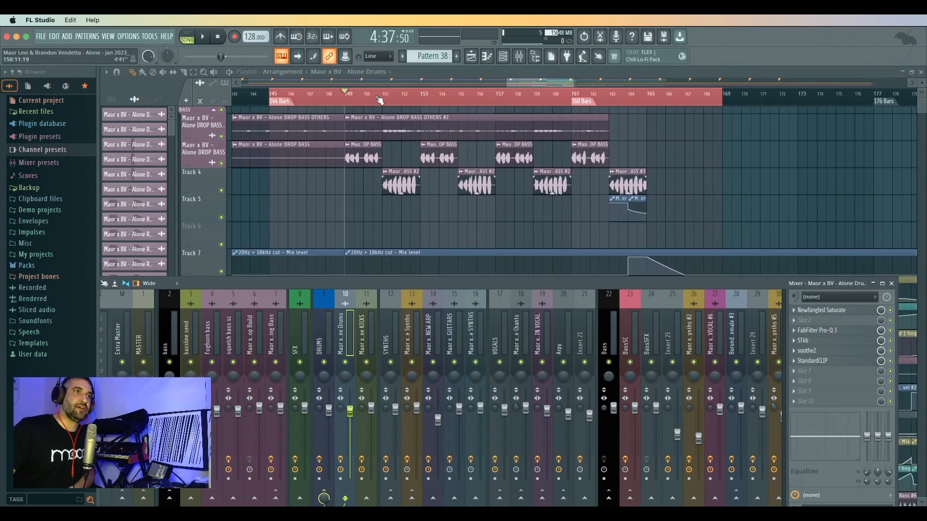
pyautogui.click(272, 95)
pyautogui.press('F9')
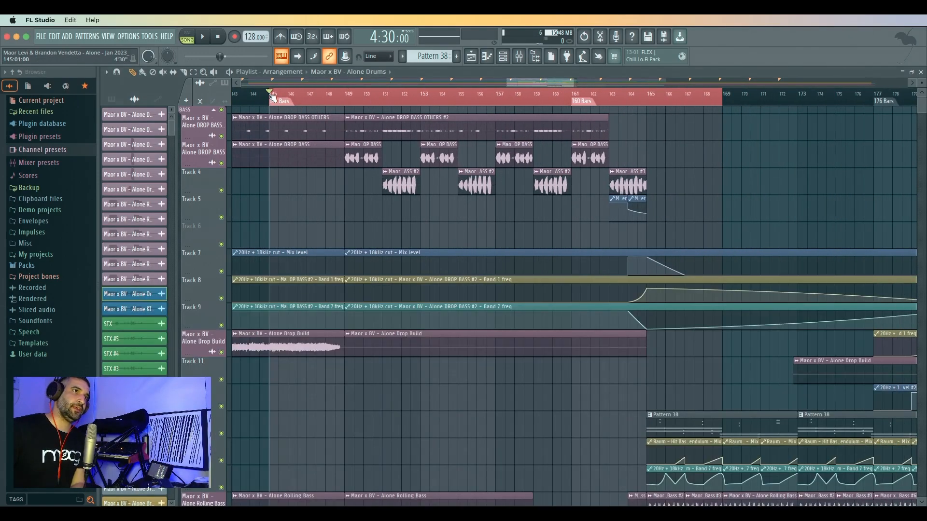
pyautogui.press('space')
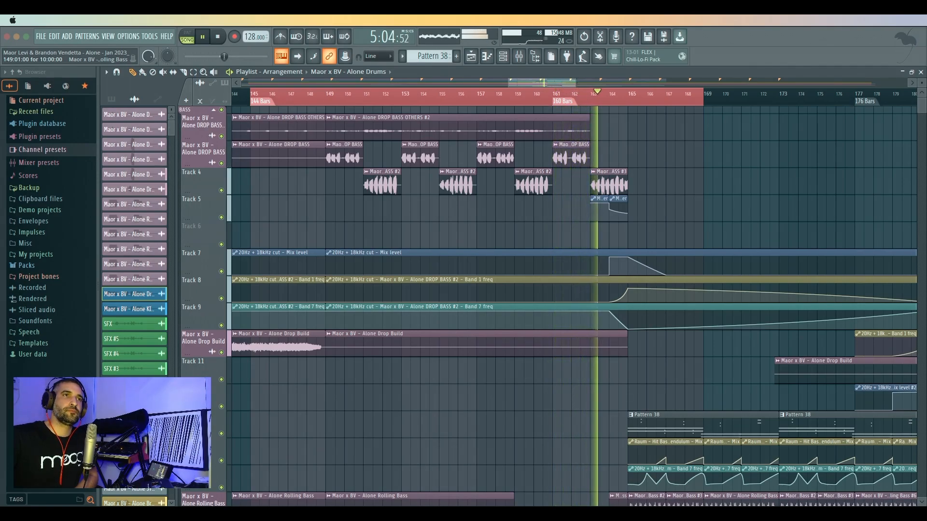
pyautogui.click(370, 292)
pyautogui.press('space')
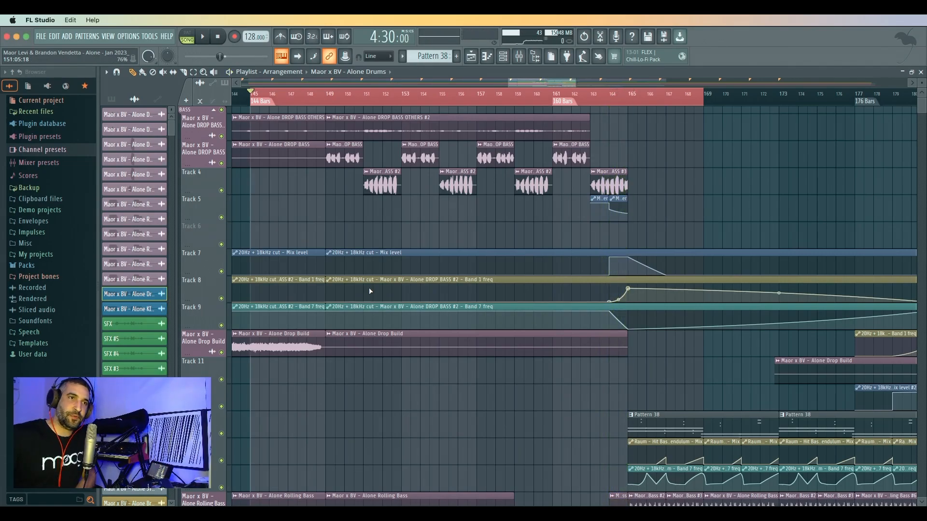
# Solo the squelch bass sc mixer track and audition it from bar 149
pyautogui.press('F9')
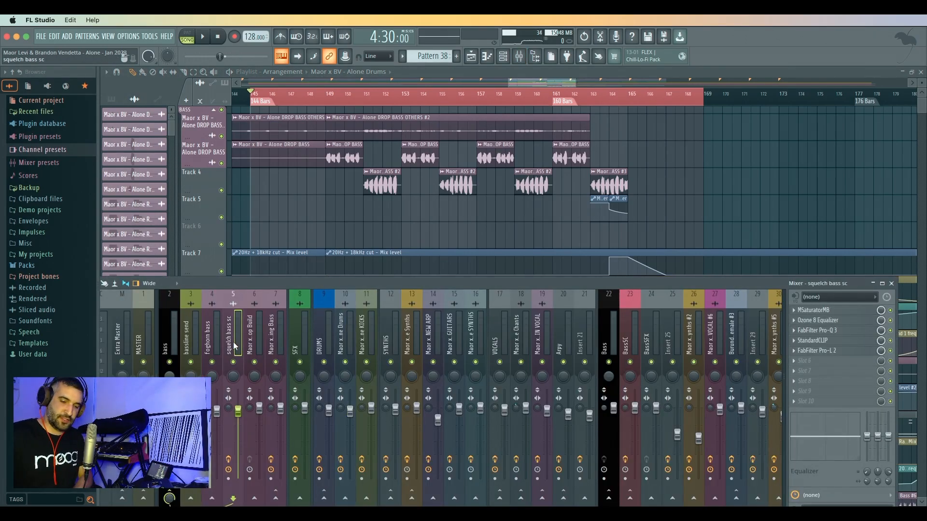
pyautogui.click(239, 367)
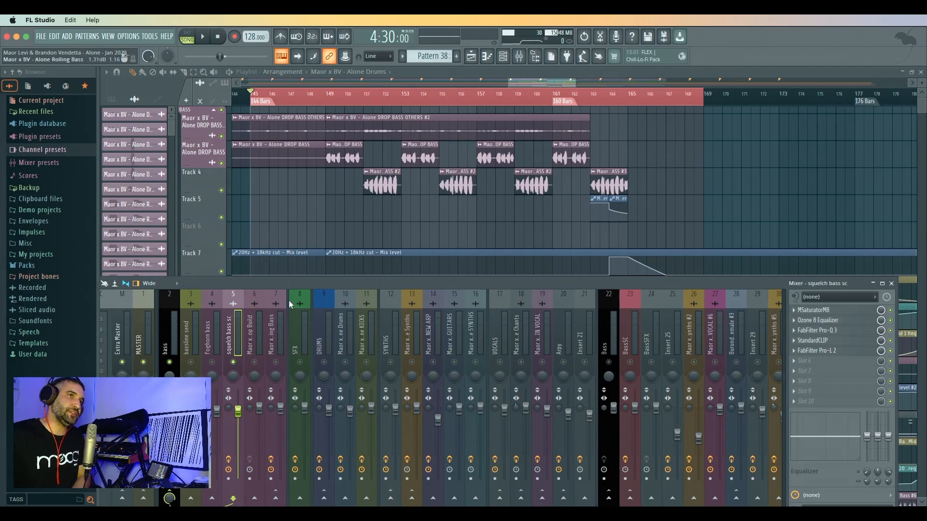
pyautogui.click(330, 94)
pyautogui.press('space')
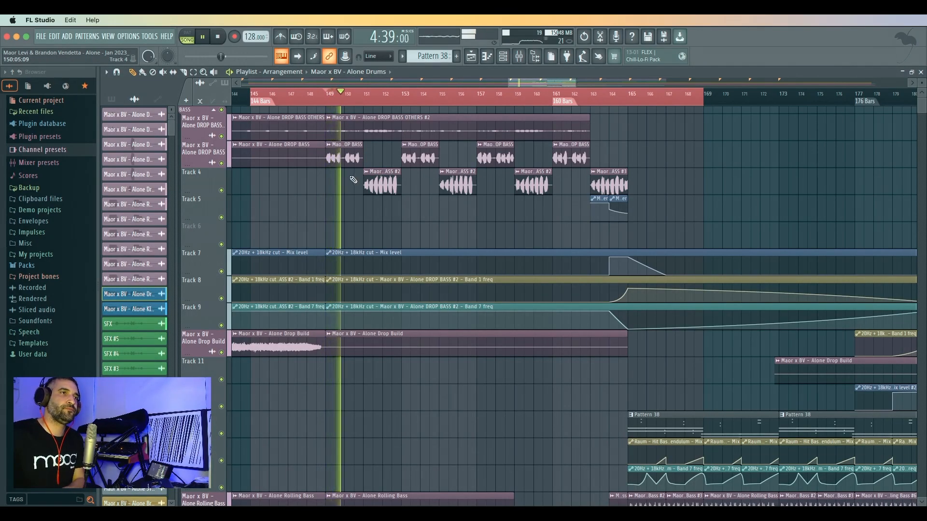
pyautogui.press('space')
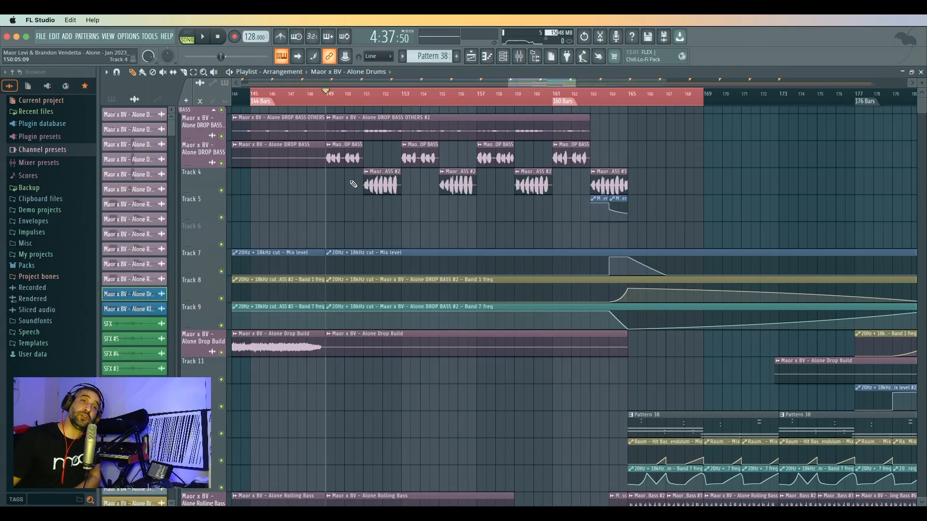
# Look over the bass, drum and automation tracks in the playlist and replay the soloed squelch bass from bar 149
pyautogui.scroll(-5, 410, 220)
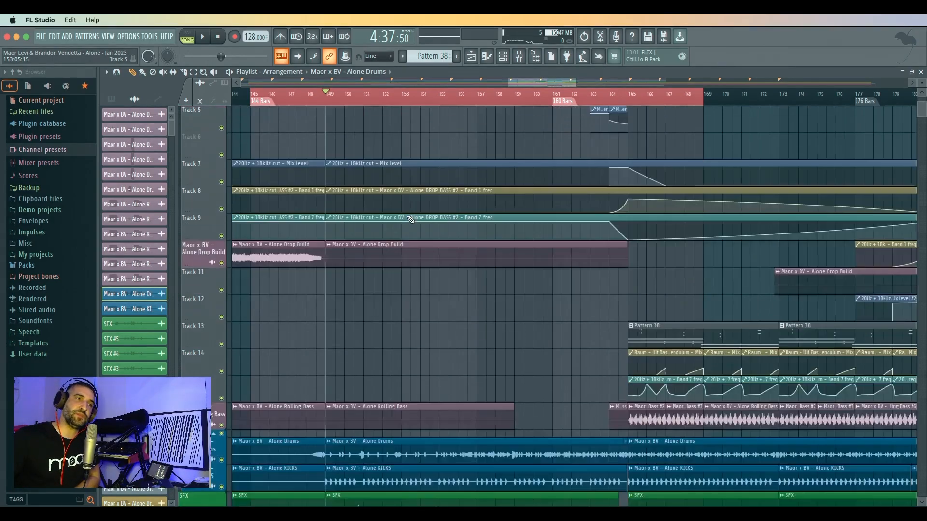
pyautogui.scroll(5, 403, 214)
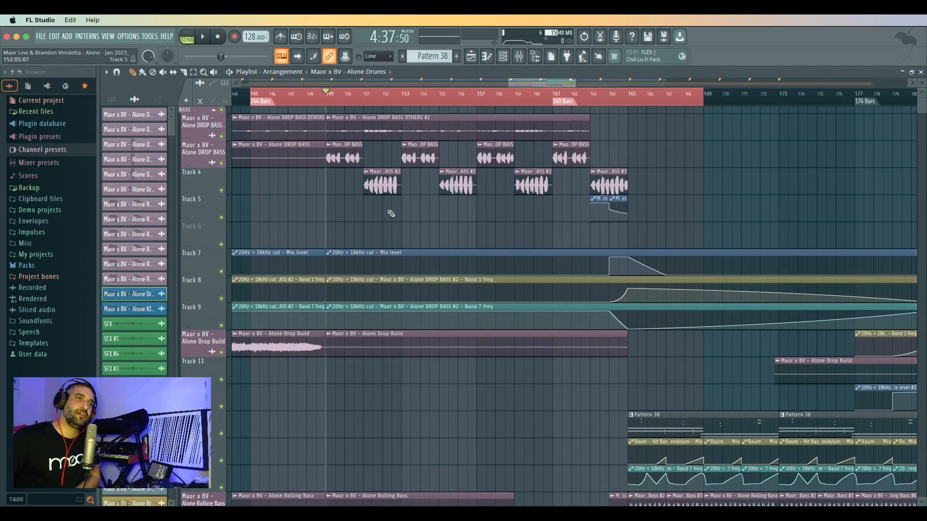
pyautogui.scroll(-5, 389, 210)
pyautogui.scroll(5, 389, 213)
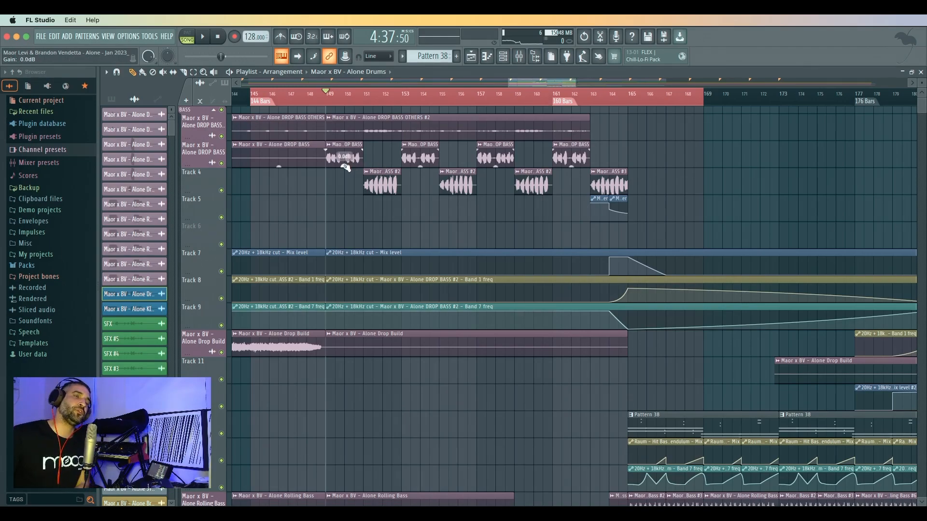
pyautogui.press('space')
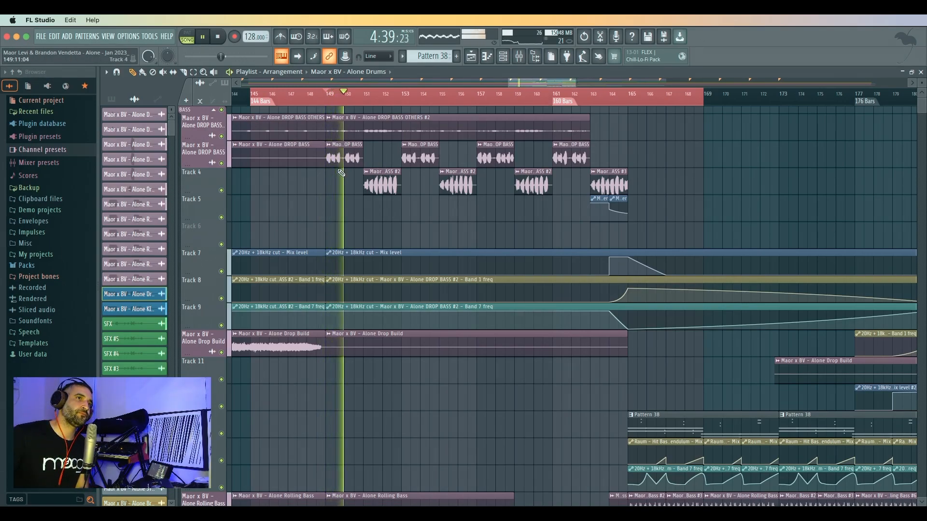
pyautogui.press('space')
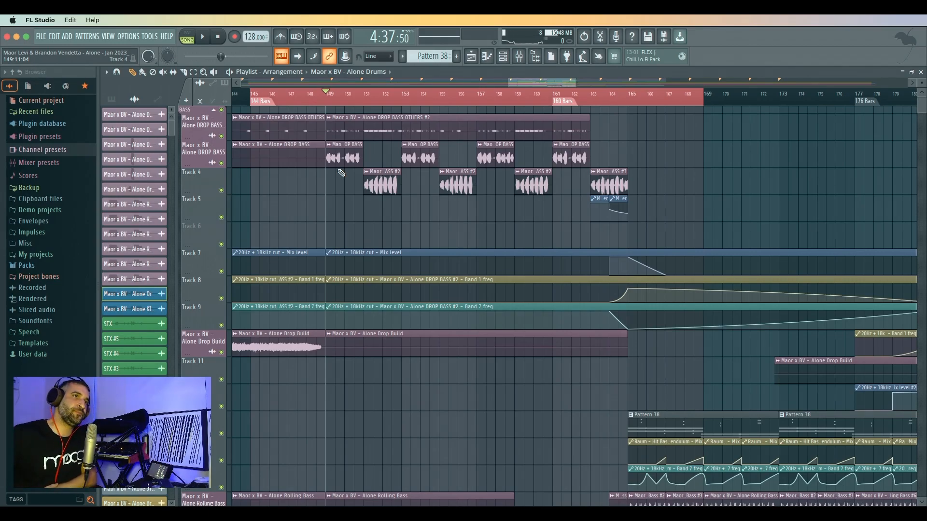
# Show the mixer higher over the playlist and open the MSaturatorMB effect on the squelch bass sc track
pyautogui.press('F9')
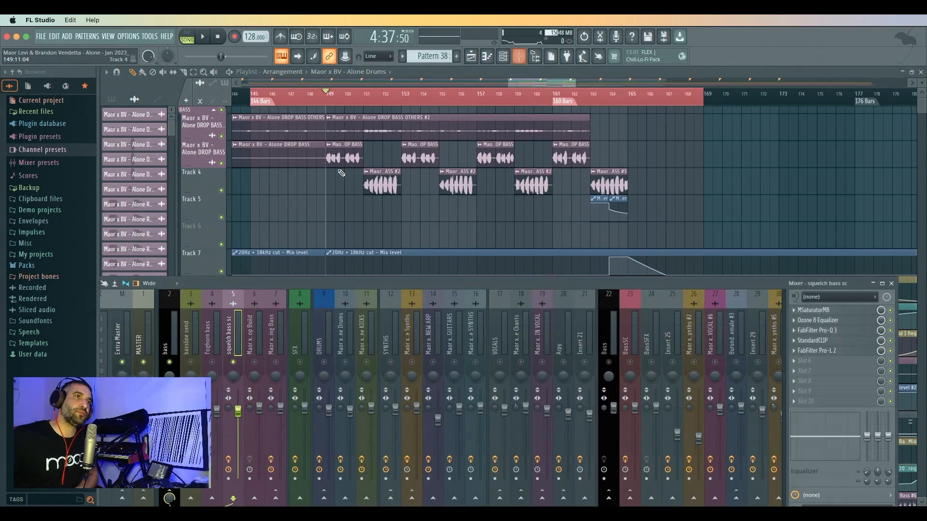
pyautogui.moveTo(317, 278); pyautogui.dragTo(344, 203)
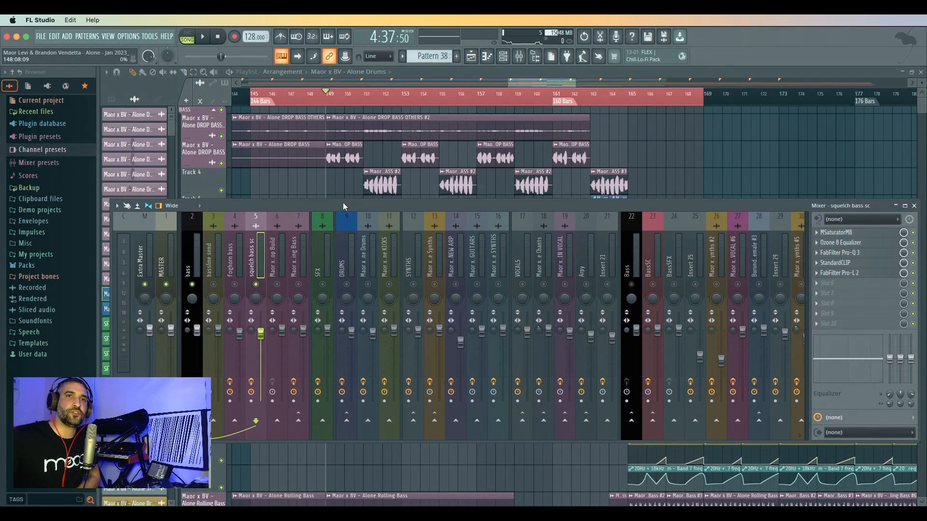
pyautogui.click(839, 235)
pyautogui.moveTo(565, 179); pyautogui.dragTo(506, 101)
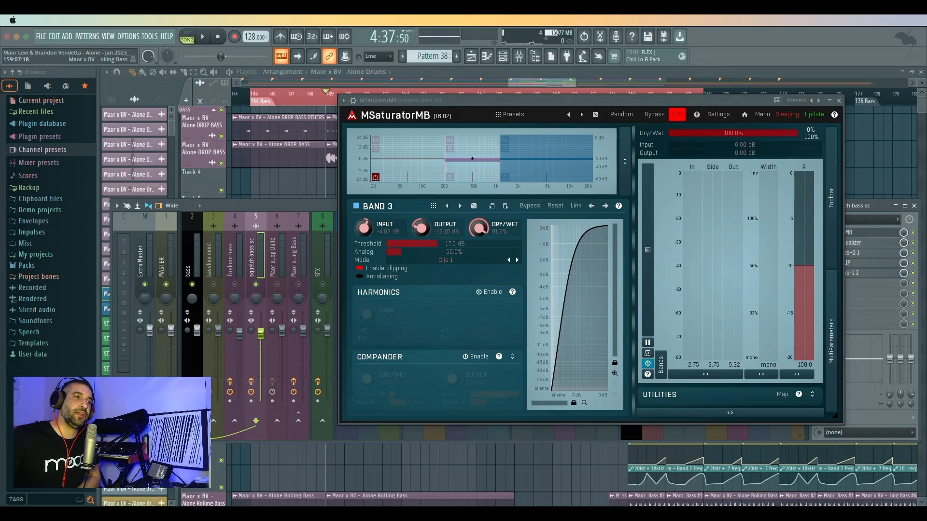
pyautogui.click(351, 497)
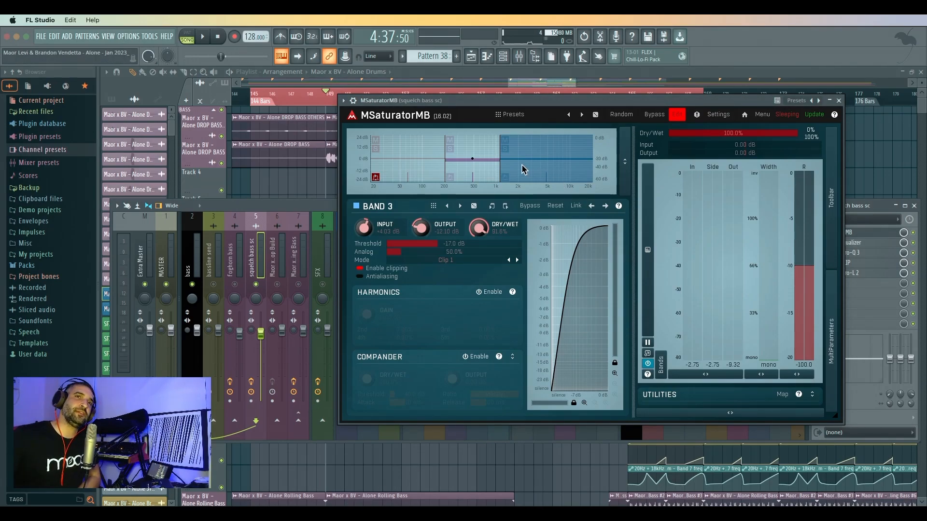
pyautogui.moveTo(484, 103)
pyautogui.mouseDown()
pyautogui.moveTo(460, 136)
pyautogui.moveTo(463, 146)
pyautogui.moveTo(472, 101)
pyautogui.mouseUp()
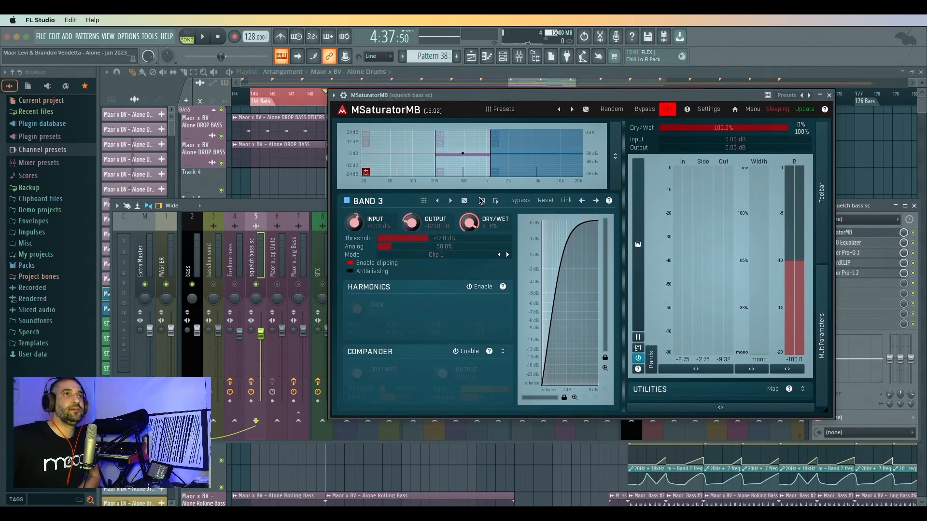
# Review the saturation settings of Band 1 and Band 2 in MSaturatorMB and audition Band 2 during playback
pyautogui.click(390, 157)
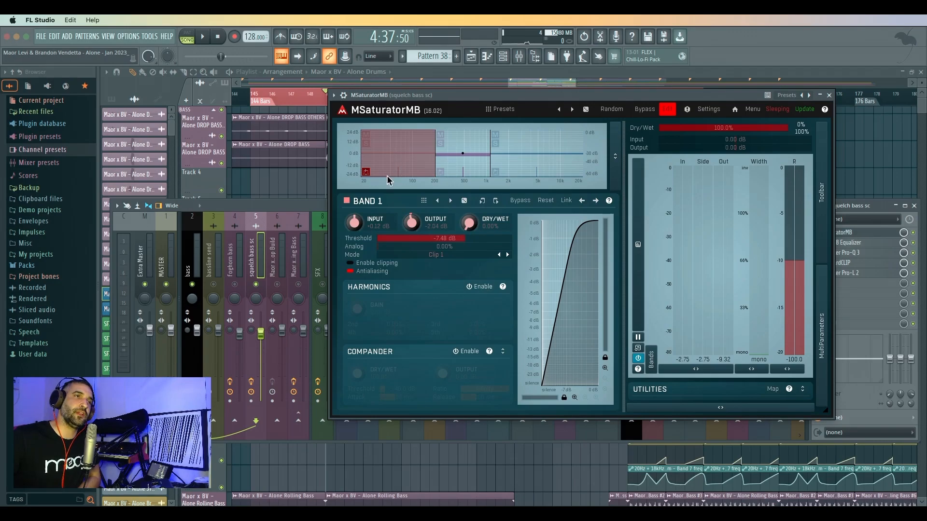
pyautogui.moveTo(436, 96); pyautogui.dragTo(473, 152)
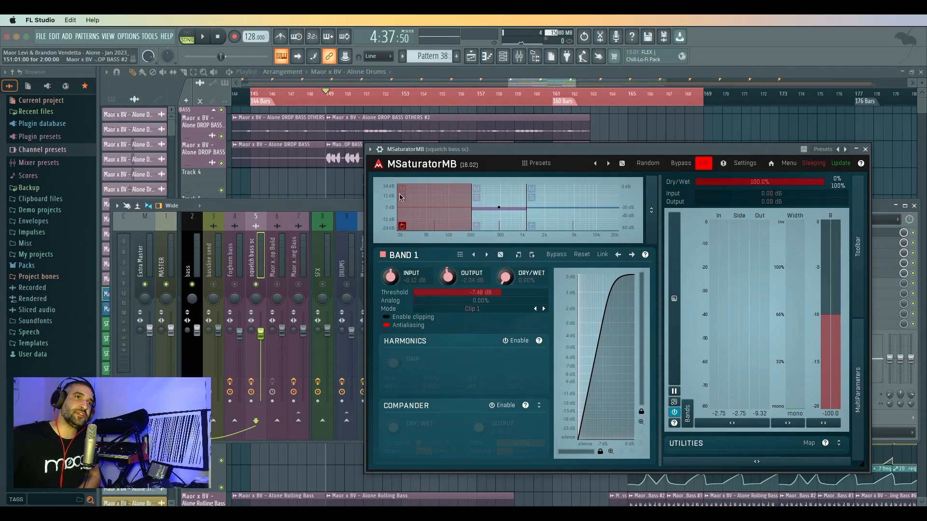
pyautogui.click(494, 196)
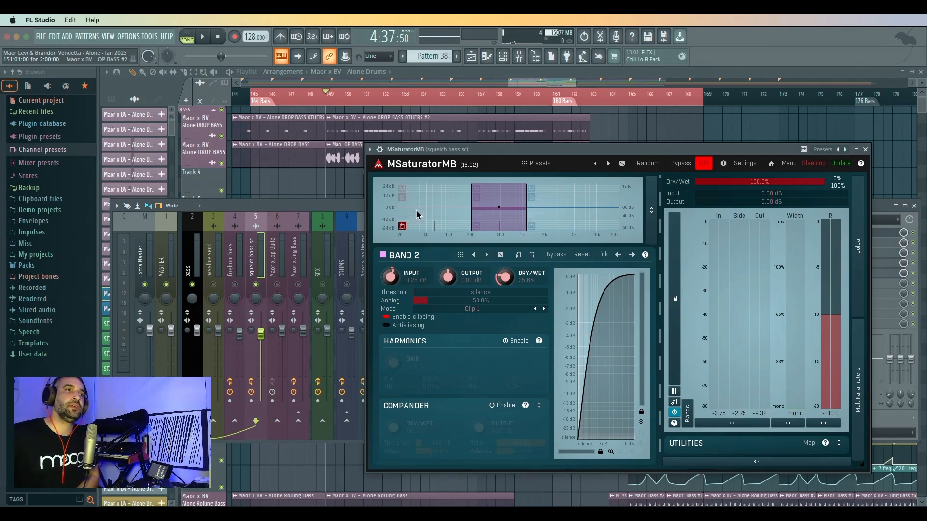
pyautogui.press('space')
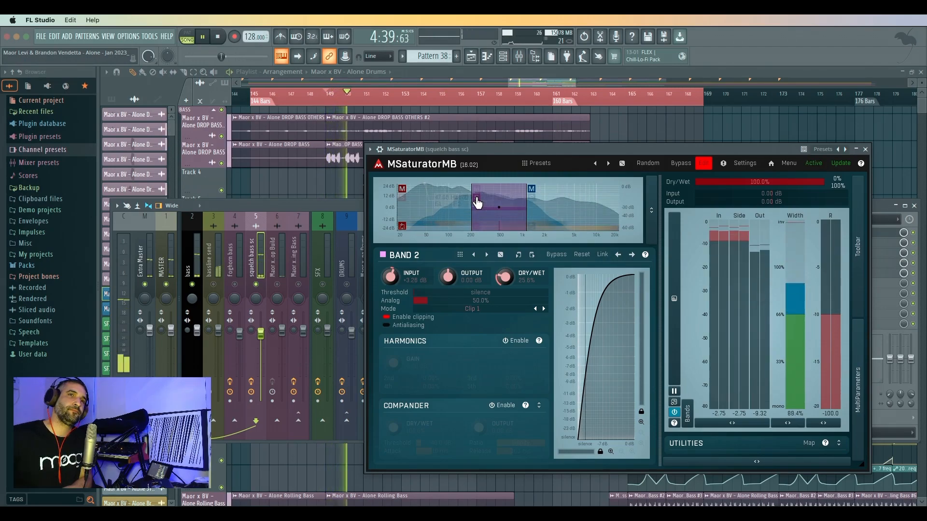
pyautogui.press('space')
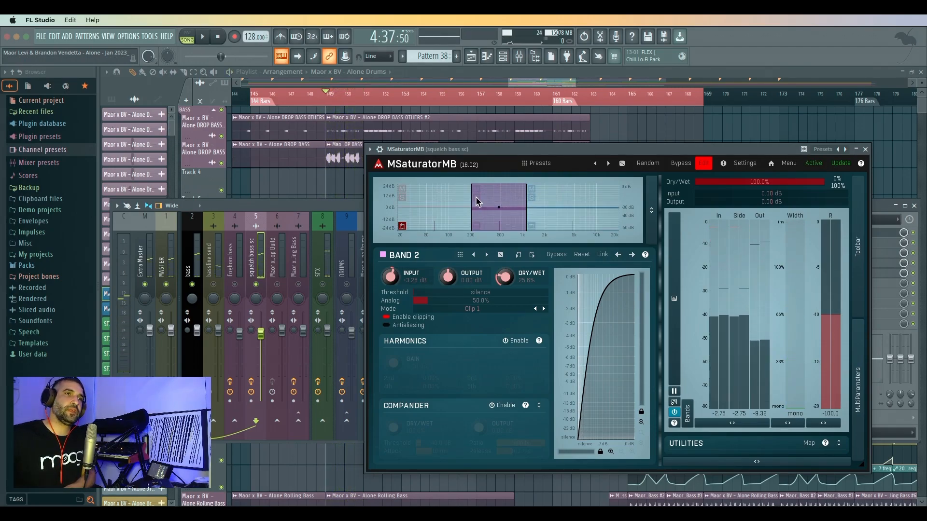
# Review Band 3 in MSaturatorMB, audition it soloed during playback, and close the saturator after turning its solo off
pyautogui.click(555, 199)
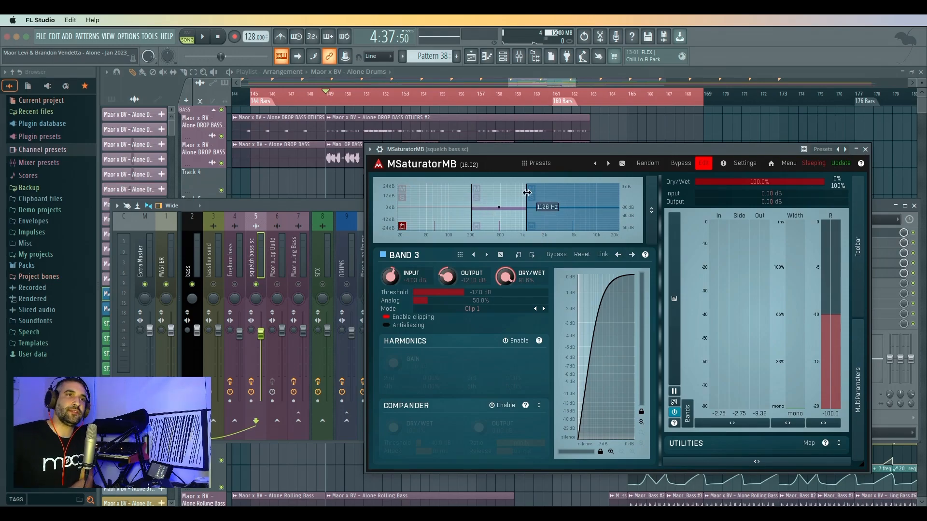
pyautogui.click(533, 198)
pyautogui.press('space')
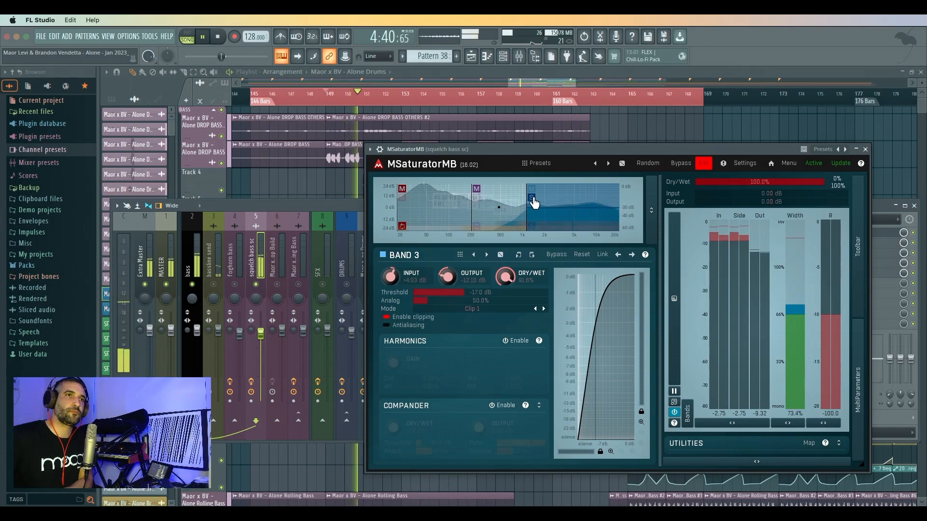
pyautogui.click(533, 199)
pyautogui.press('space')
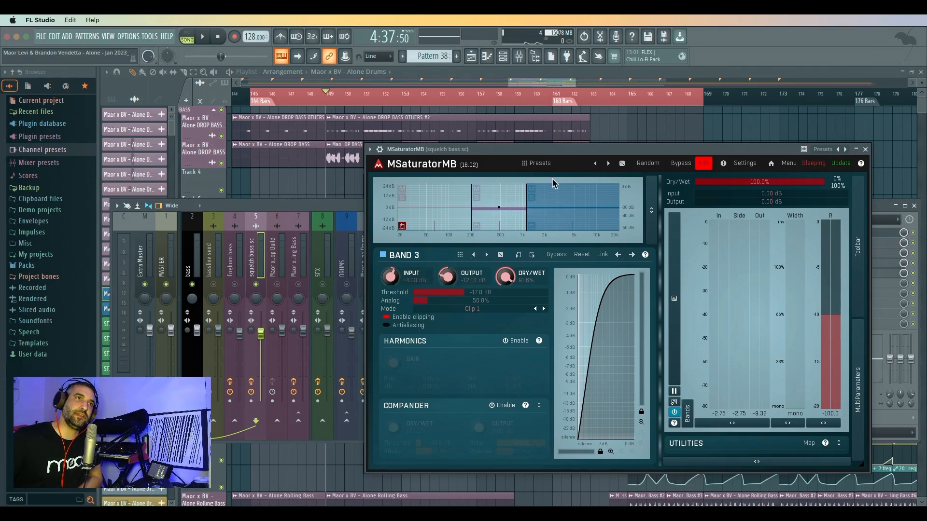
pyautogui.click(865, 150)
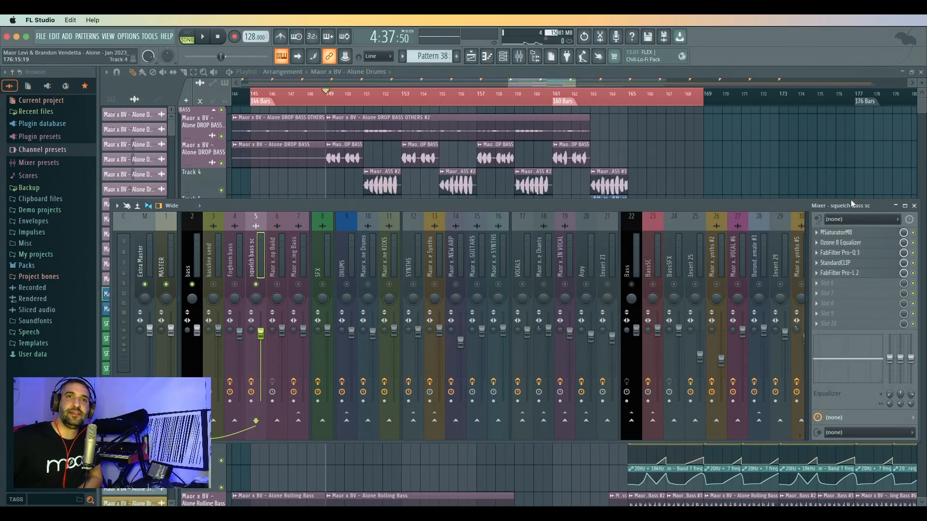
# Inspect nodes 1, 3, 5 and 7 in Ozone 8 Equalizer and the FabFilter Pro-Q 3 curve on the squelch bass sc track
pyautogui.click(840, 243)
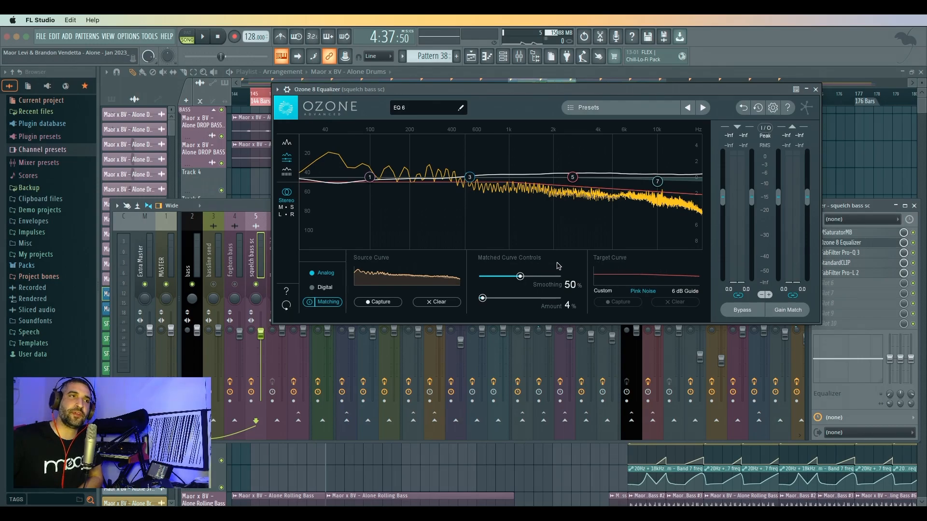
pyautogui.click(370, 179)
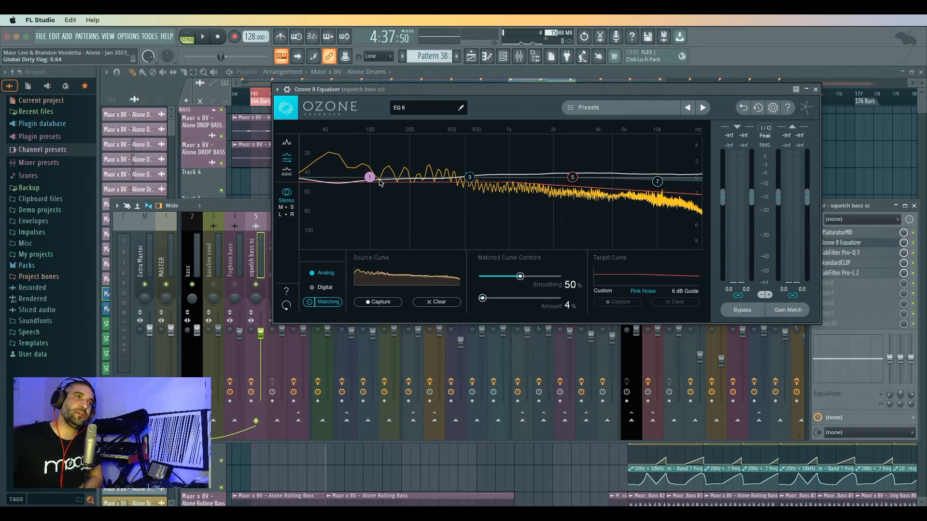
pyautogui.click(470, 176)
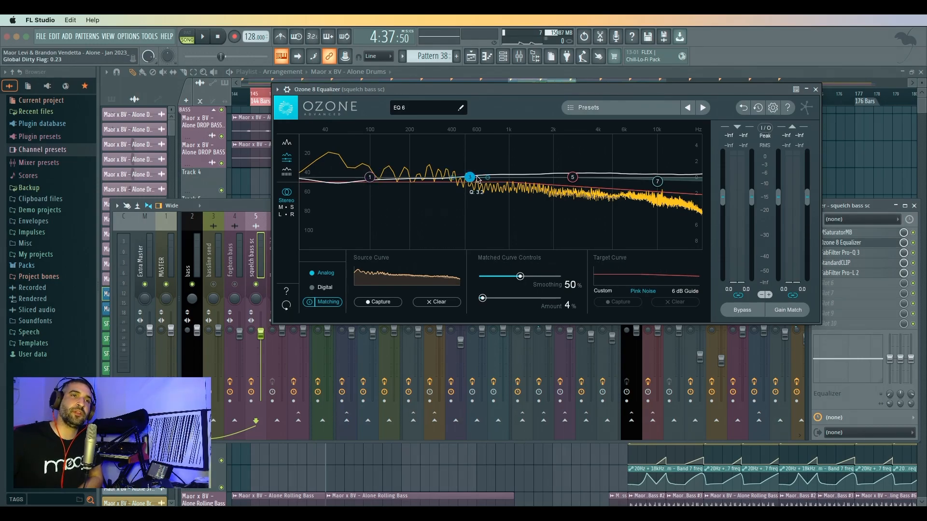
pyautogui.click(572, 178)
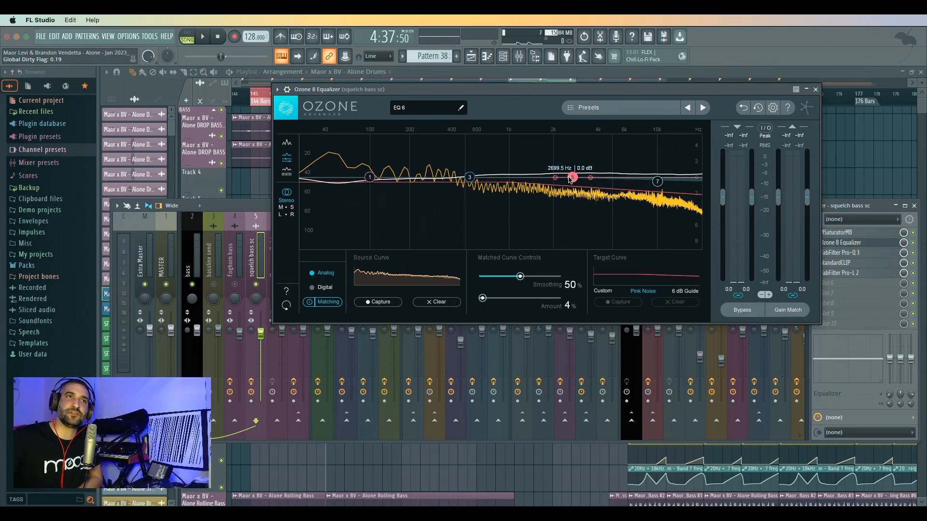
pyautogui.click(658, 182)
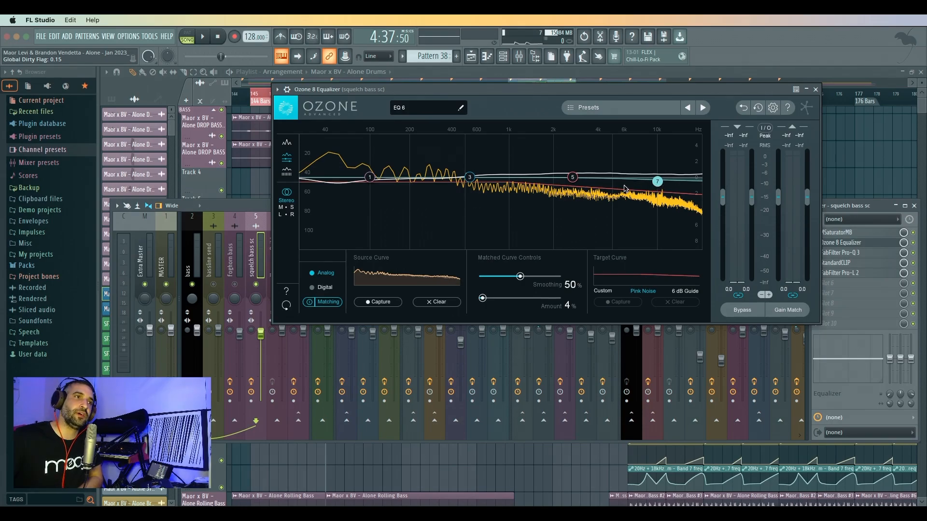
pyautogui.click(845, 252)
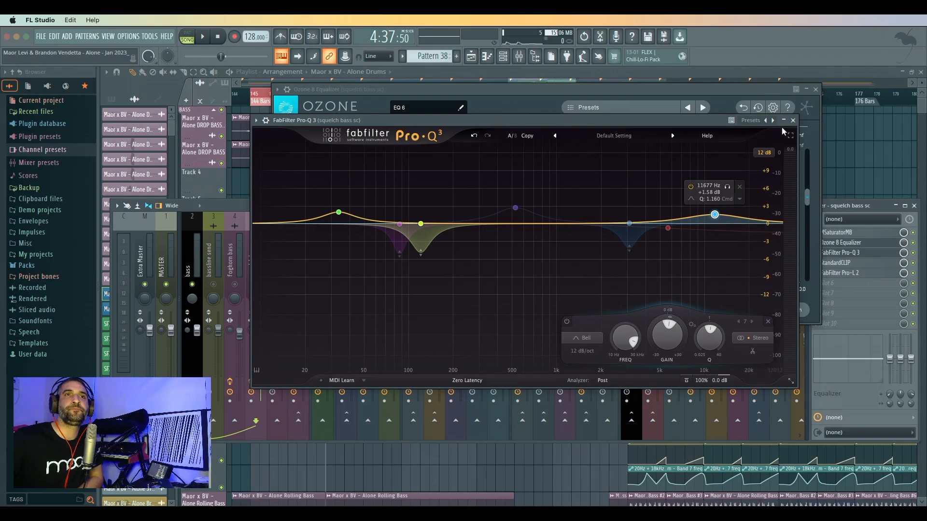
pyautogui.click(792, 120)
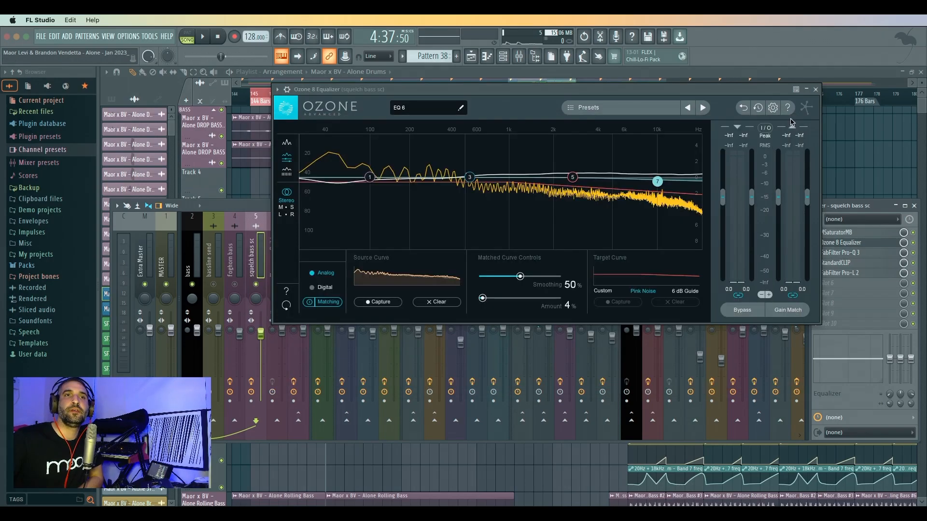
# Review the StandardCLIP and FabFilter Pro-L 2 settings on the squelch bass sc track and close all its open effect windows
pyautogui.click(843, 264)
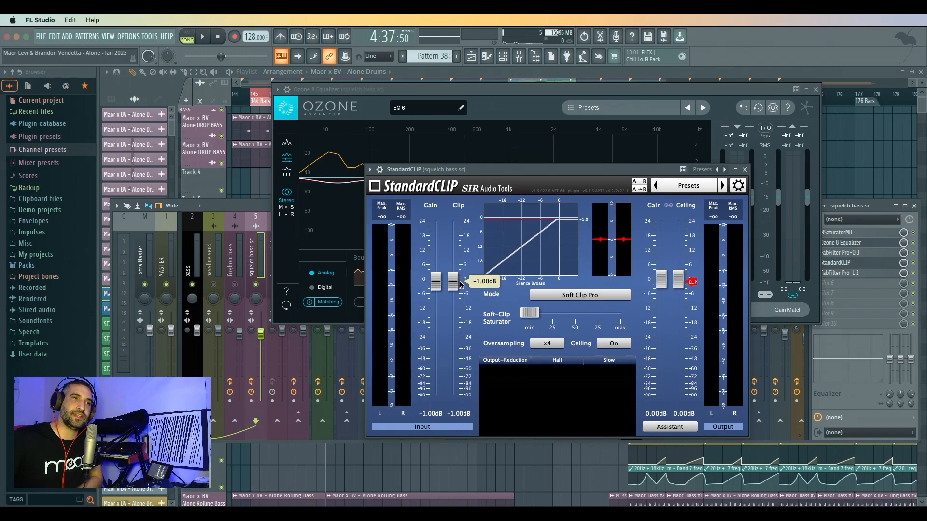
pyautogui.click(864, 273)
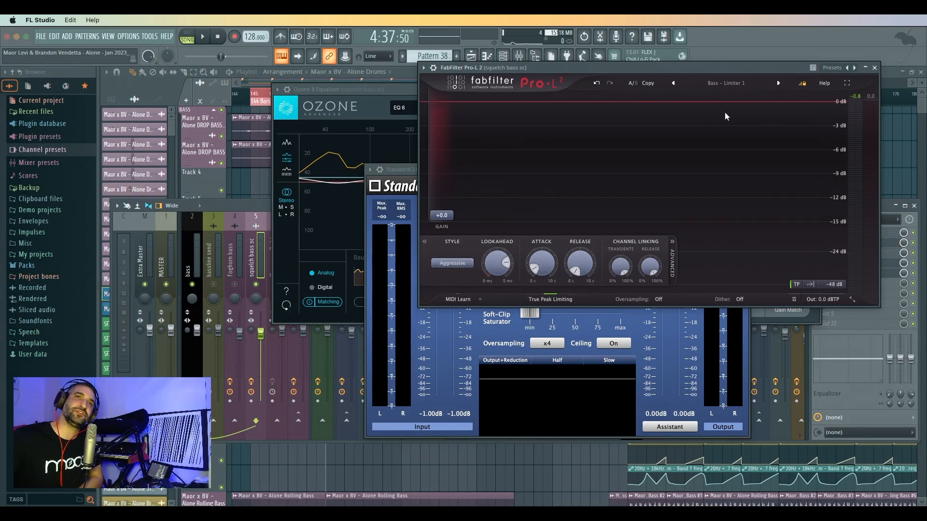
pyautogui.click(873, 68)
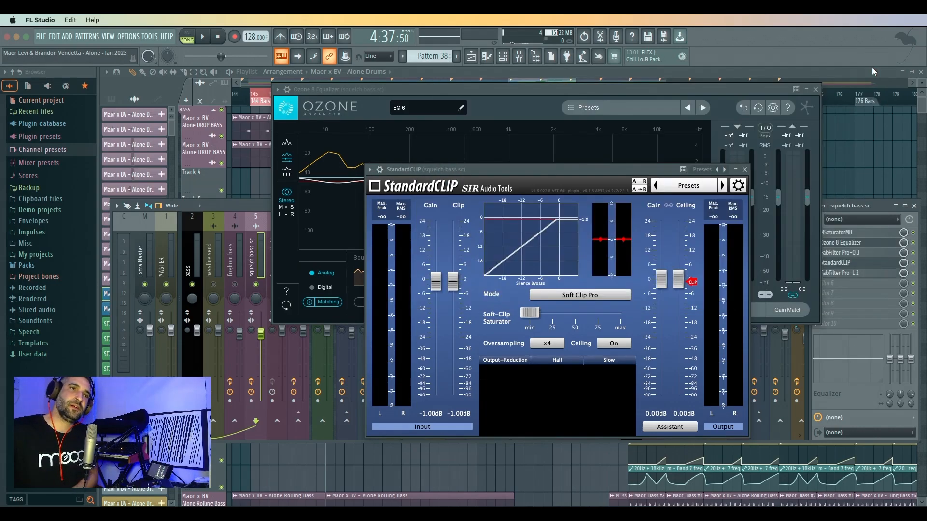
pyautogui.click(745, 170)
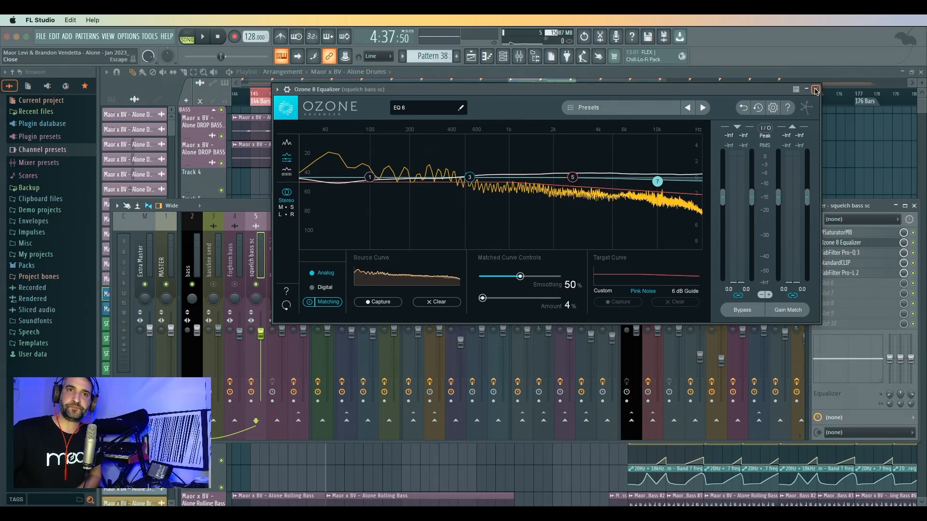
pyautogui.click(816, 90)
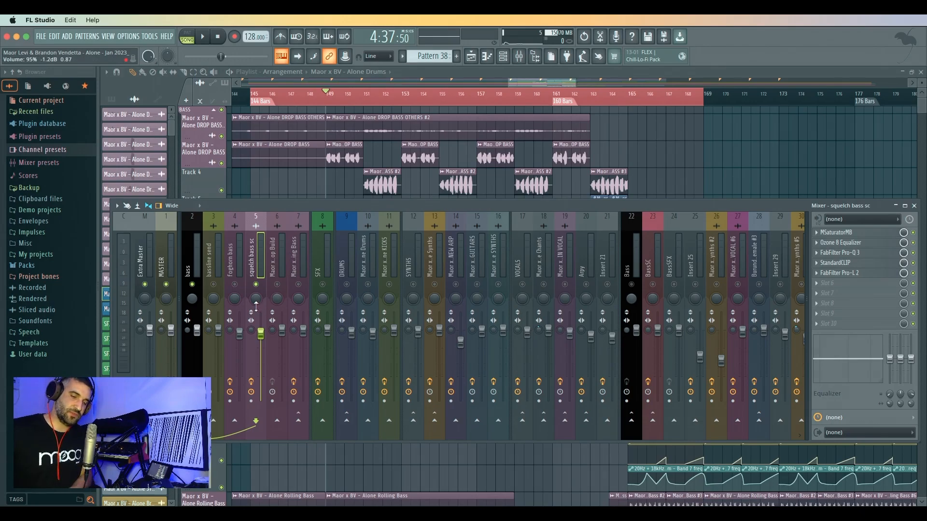
# Solo the foghorn bass mixer track and audition it from bar 151 with the mixer shown over the playlist
pyautogui.click(236, 273)
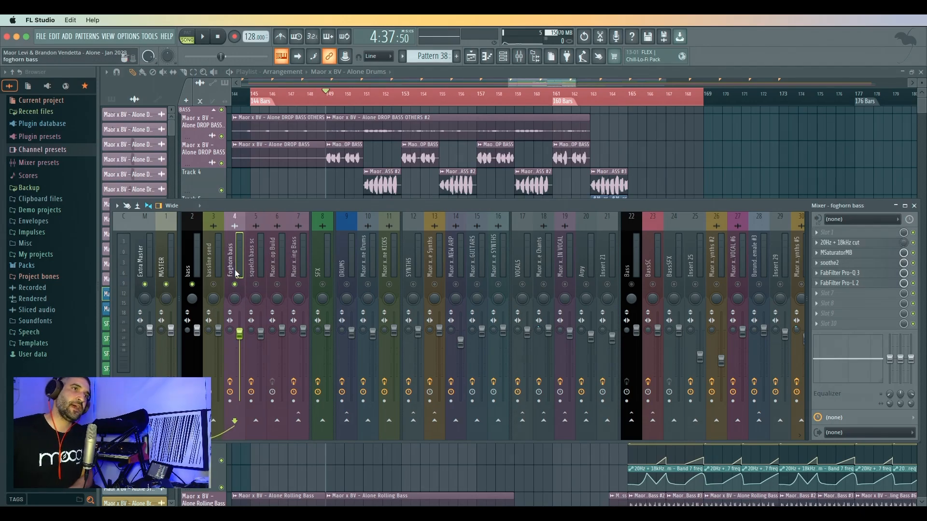
pyautogui.click(367, 100)
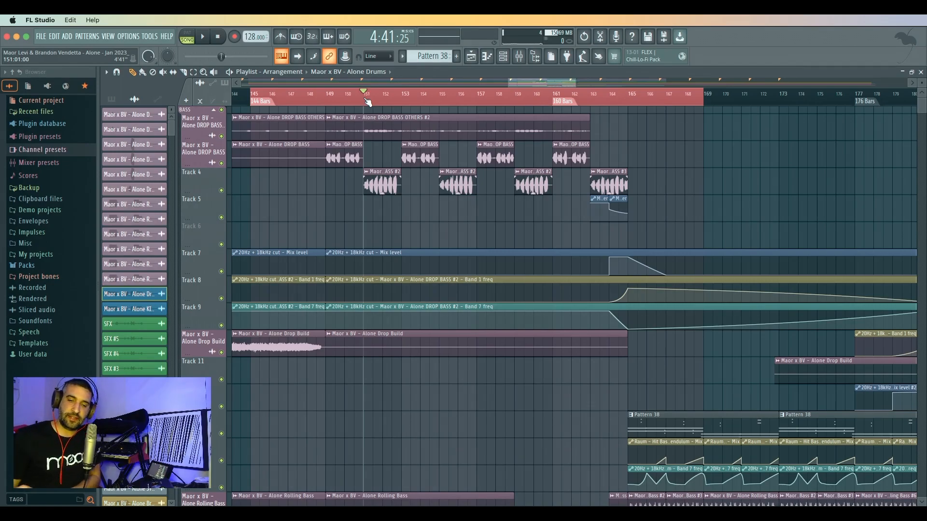
pyautogui.press('F9')
pyautogui.press('space')
pyautogui.moveTo(403, 203); pyautogui.dragTo(534, 212)
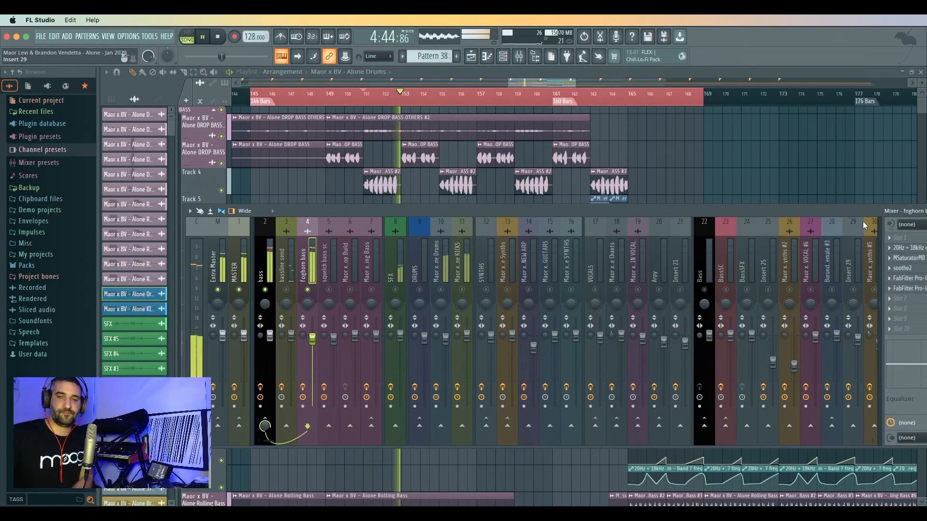
pyautogui.press('space')
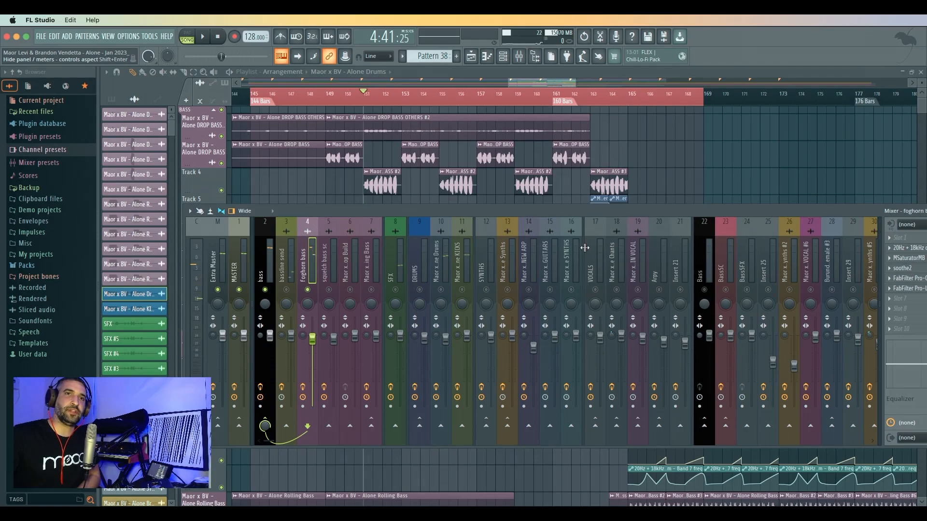
# Narrow the mixer window and place it over the playlist with the foghorn bass track selected and its effect slots fully visible
pyautogui.click(812, 241)
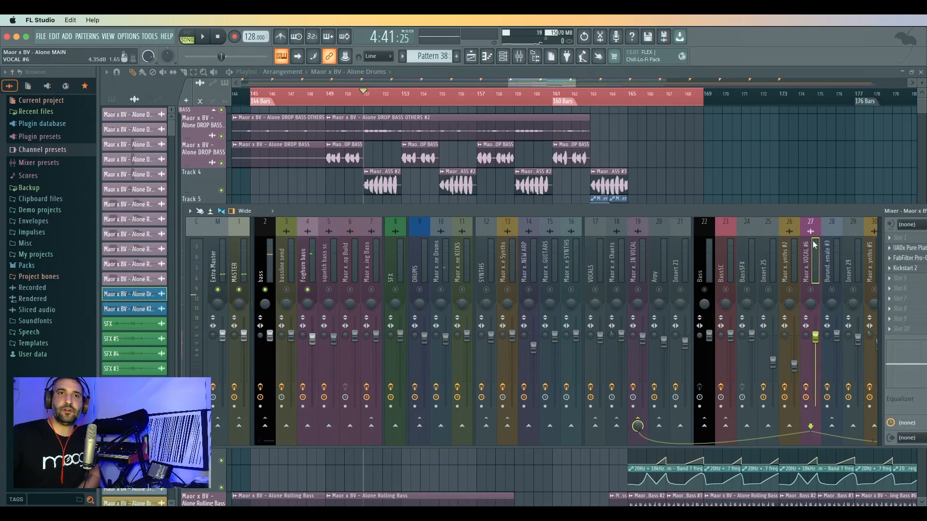
pyautogui.click(307, 261)
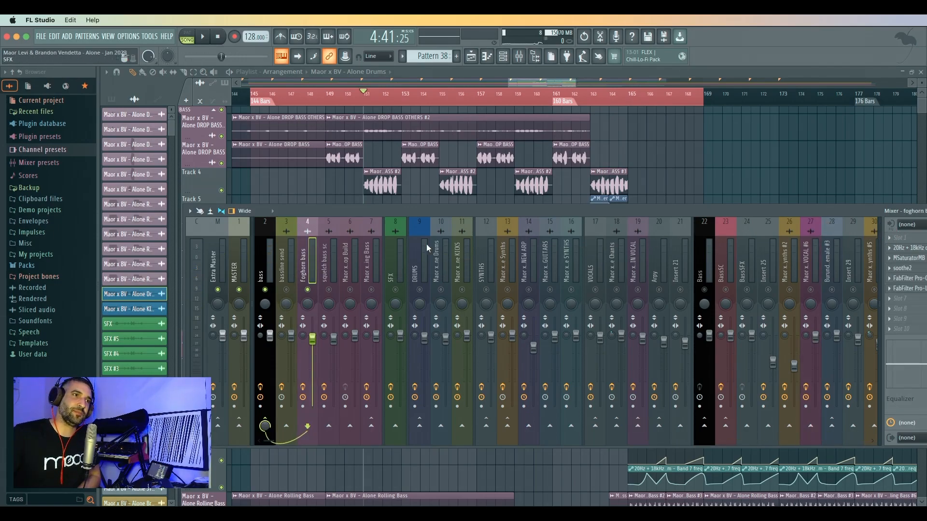
pyautogui.moveTo(185, 306); pyautogui.dragTo(559, 302)
pyautogui.moveTo(671, 211); pyautogui.dragTo(472, 225)
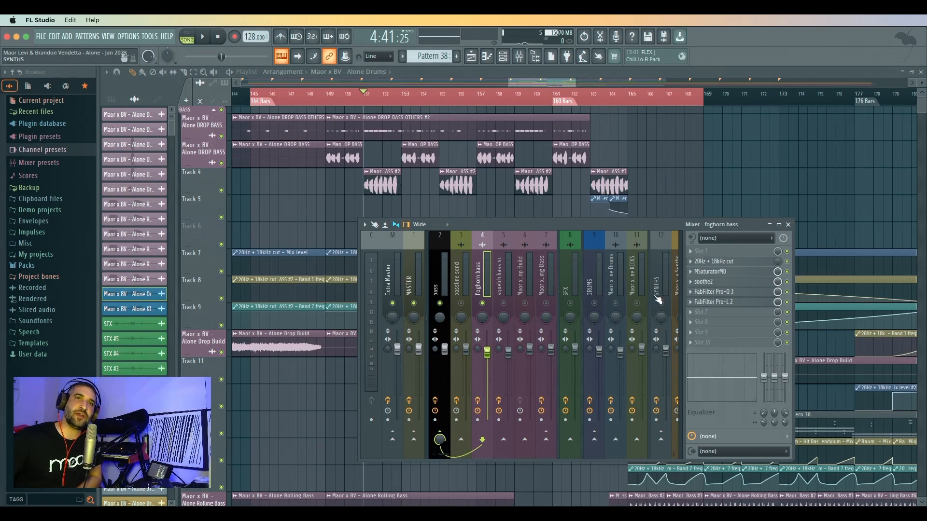
# Inspect the Band 7 low-pass frequency in the foghorn bass track's 20Hz + 18kHz cut equalizer and close it
pyautogui.click(731, 263)
pyautogui.moveTo(510, 349)
pyautogui.mouseDown()
pyautogui.moveTo(510, 396)
pyautogui.moveTo(511, 350)
pyautogui.mouseUp()
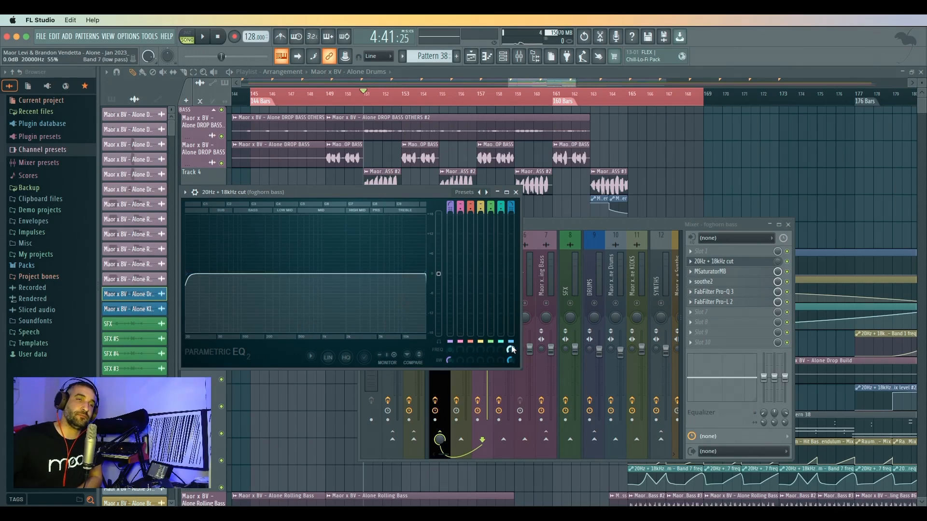
pyautogui.click(516, 192)
# Review the saturation settings of Bands 1, 2 and 3 in the foghorn bass track's MSaturatorMB and minimize its window
pyautogui.click(737, 272)
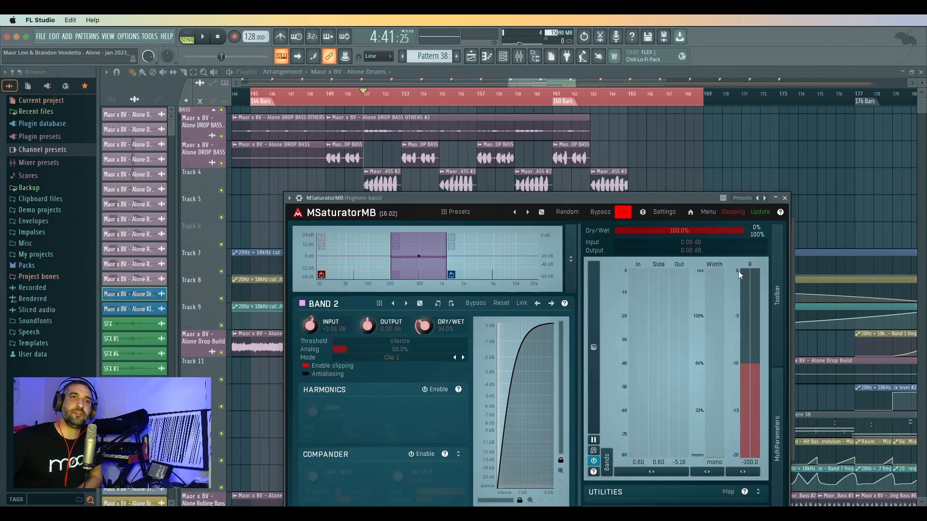
pyautogui.click(350, 264)
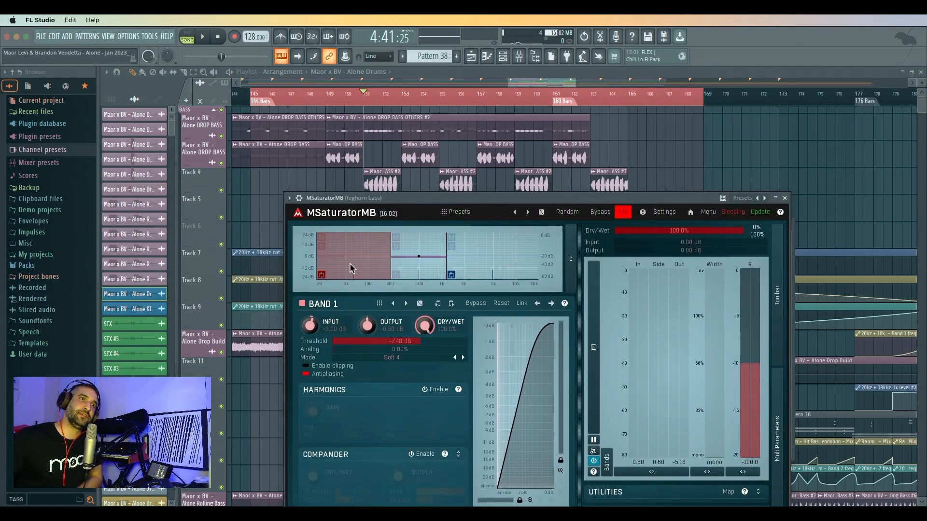
pyautogui.click(492, 265)
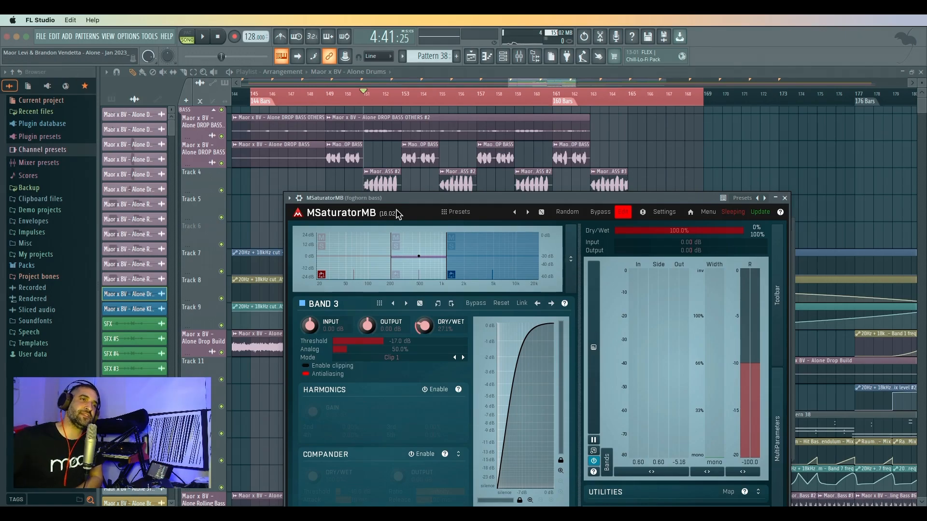
pyautogui.click(422, 243)
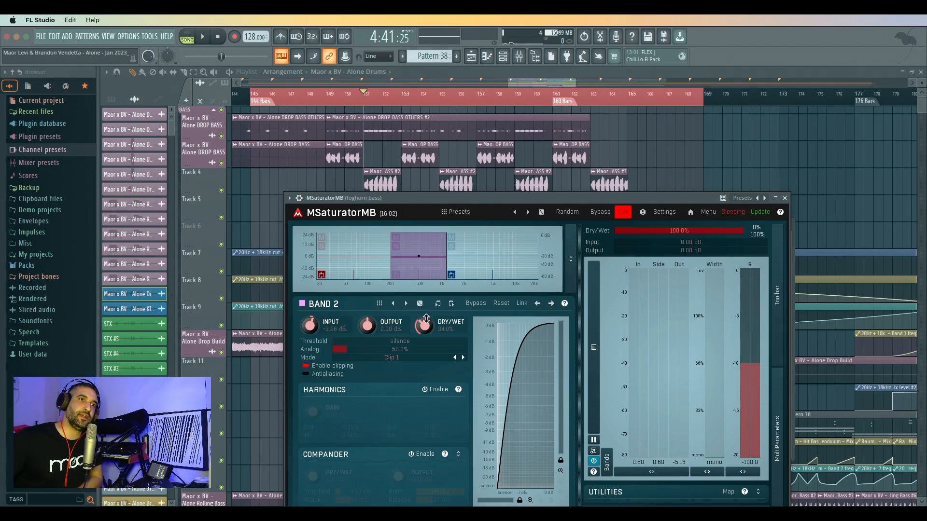
pyautogui.click(775, 198)
# Inspect band 3 of soothe2 on the foghorn bass track, audition it in listen mode during playback, and close the plugin
pyautogui.click(714, 282)
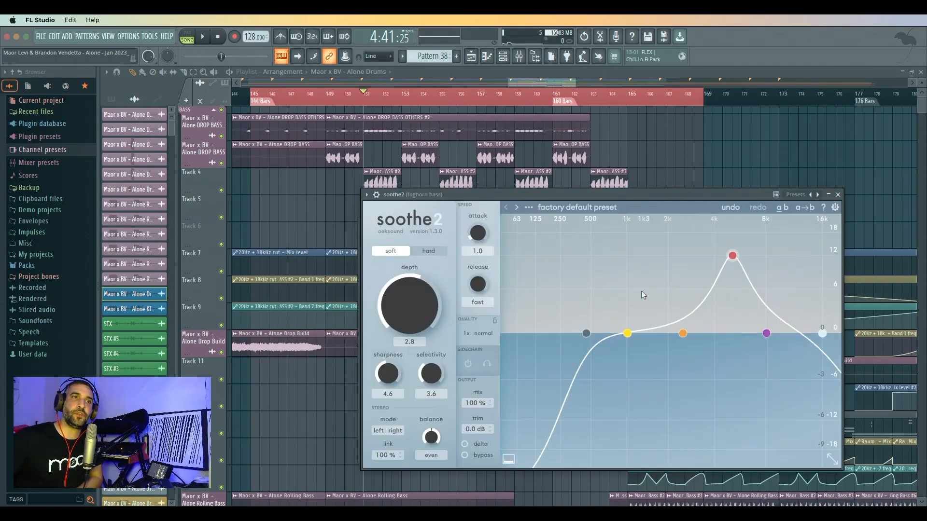
pyautogui.click(733, 256)
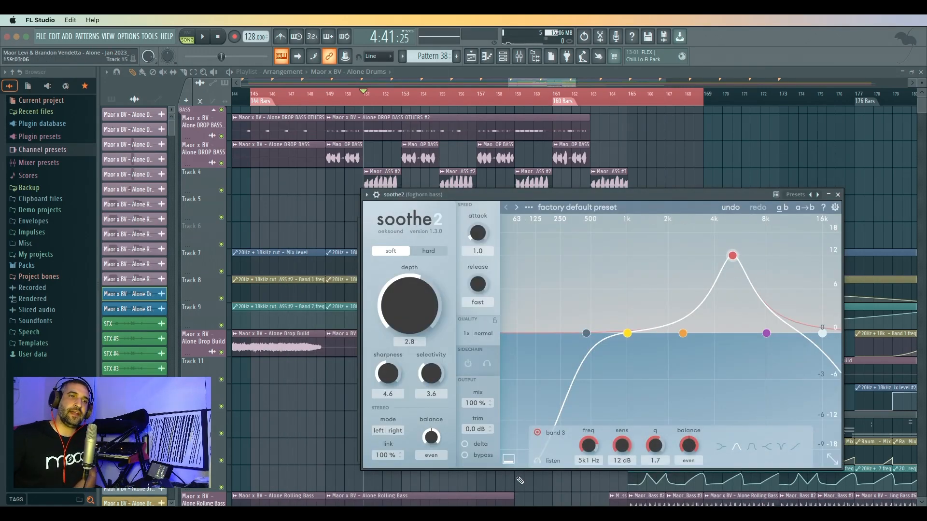
pyautogui.click(539, 462)
pyautogui.press('space')
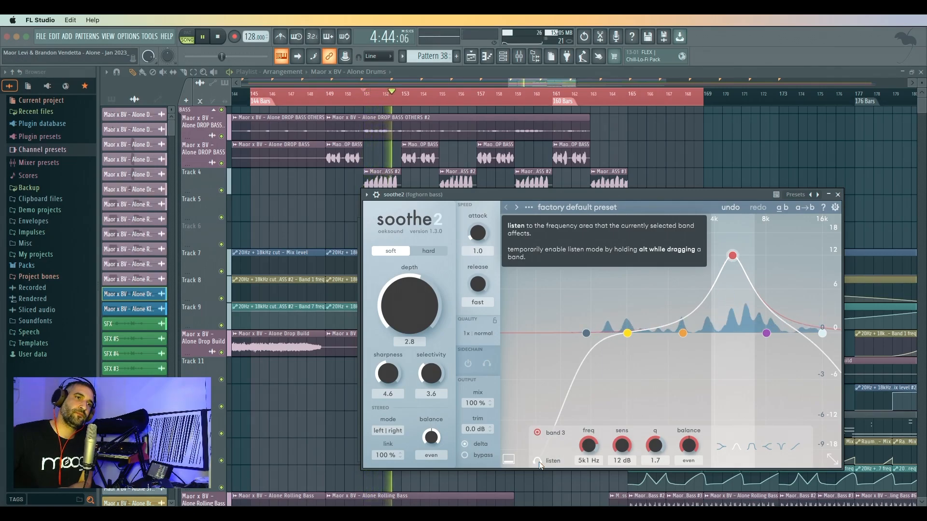
pyautogui.press('space')
pyautogui.click(538, 462)
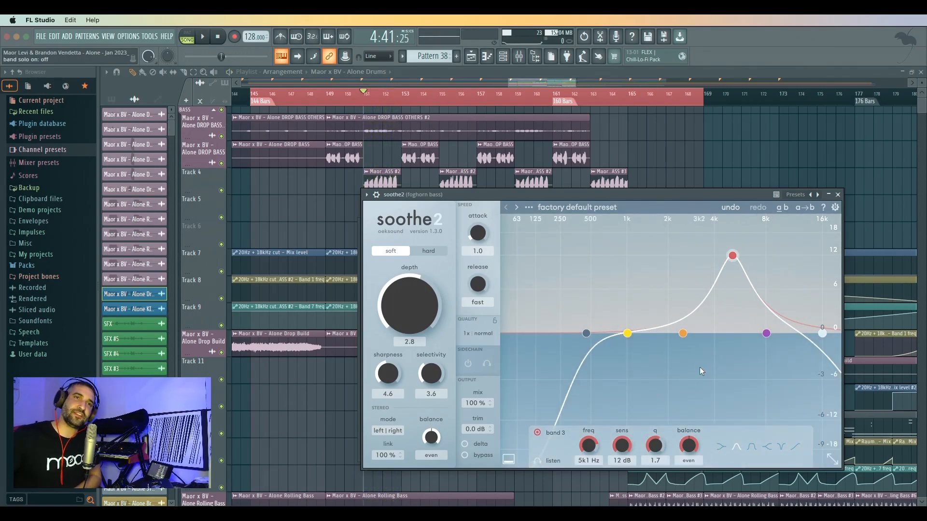
pyautogui.click(837, 194)
# Inspect the dynamic EQ nodes in FabFilter Pro-Q 3 on the foghorn bass track and close the equalizer
pyautogui.click(732, 290)
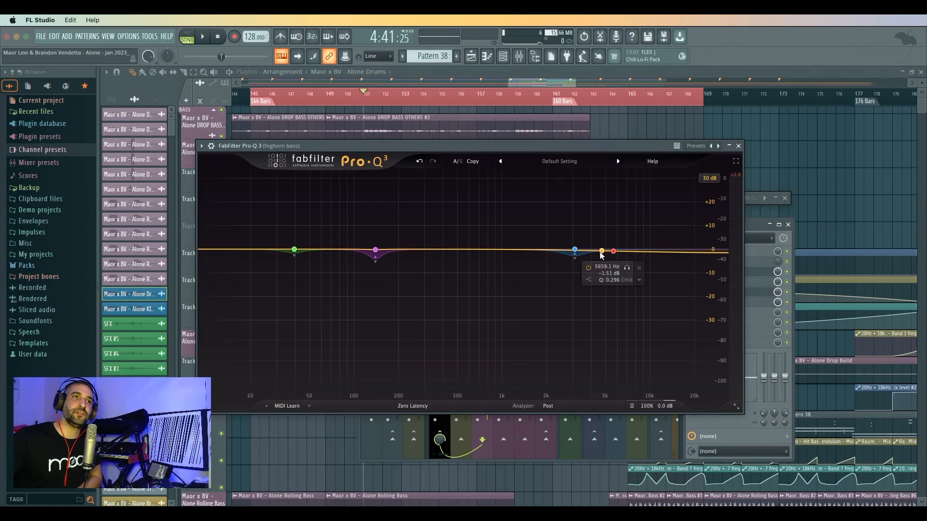
pyautogui.click(582, 256)
pyautogui.moveTo(376, 260)
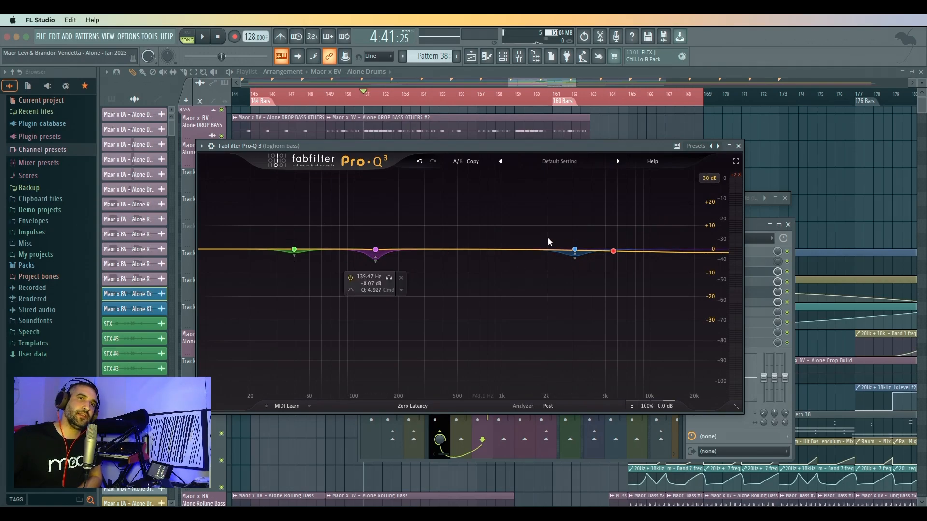
pyautogui.moveTo(577, 254)
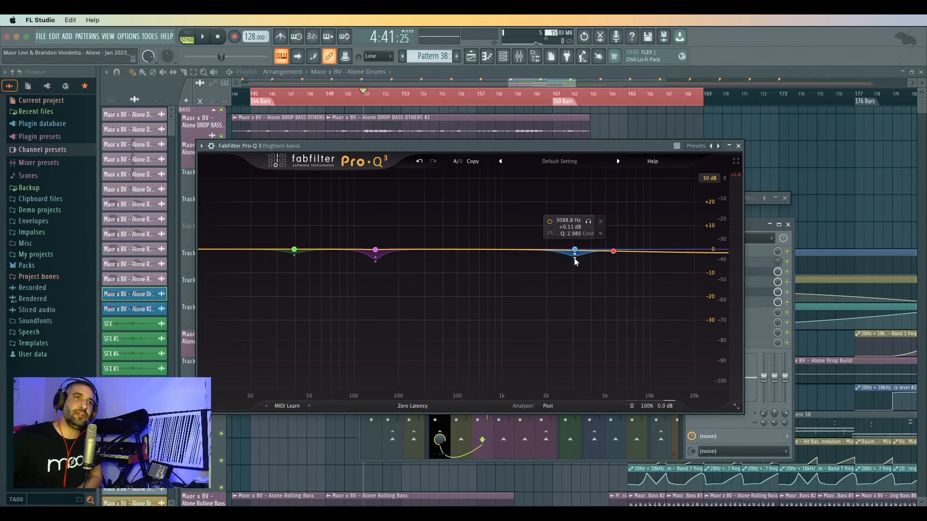
pyautogui.click(738, 146)
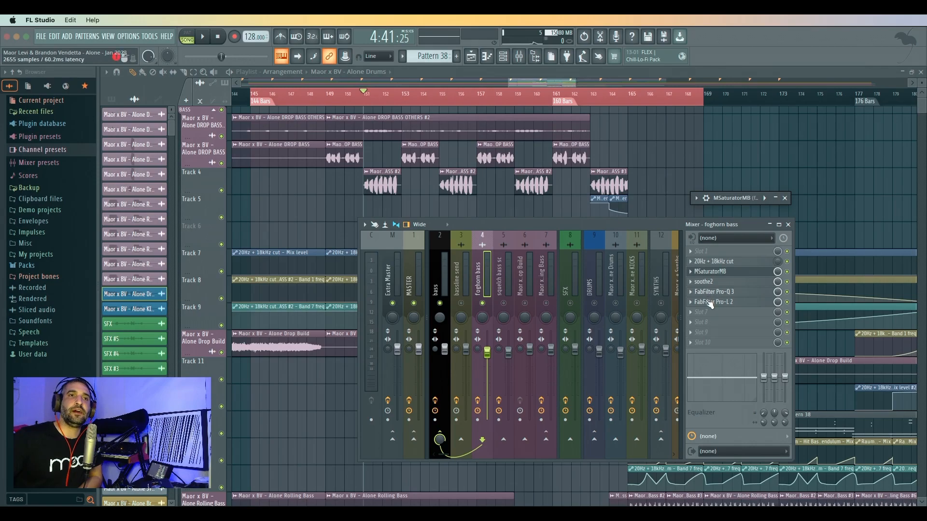
# Review the limiting style and settings of FabFilter Pro-L 2 on the foghorn bass track and close the limiter
pyautogui.click(707, 303)
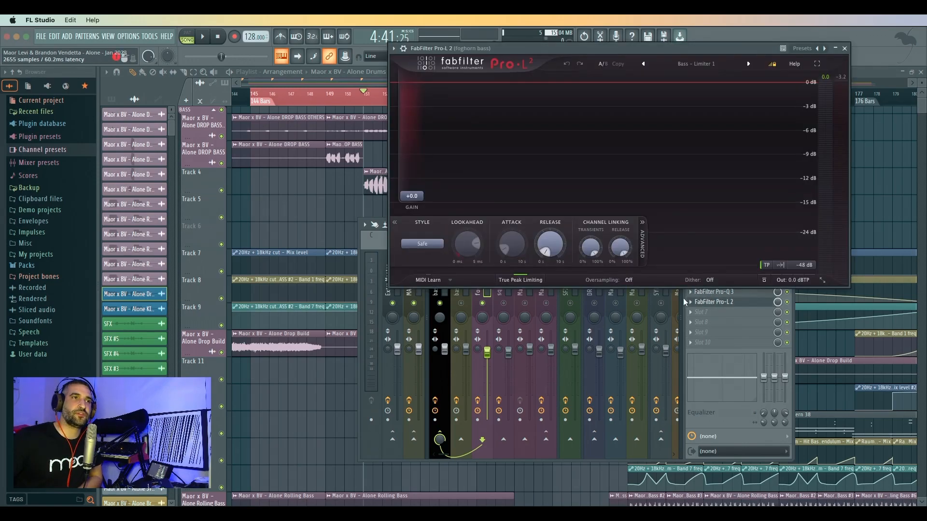
pyautogui.moveTo(534, 48); pyautogui.dragTo(533, 76)
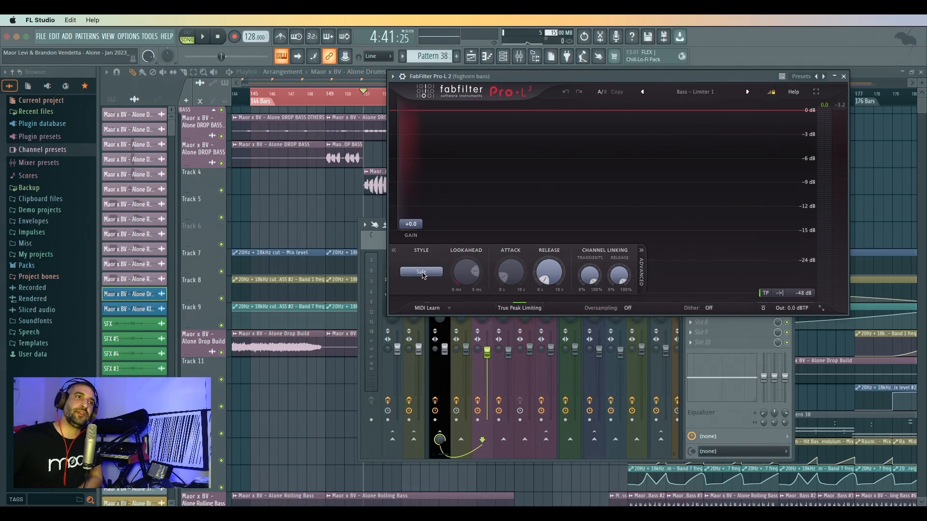
pyautogui.click(843, 77)
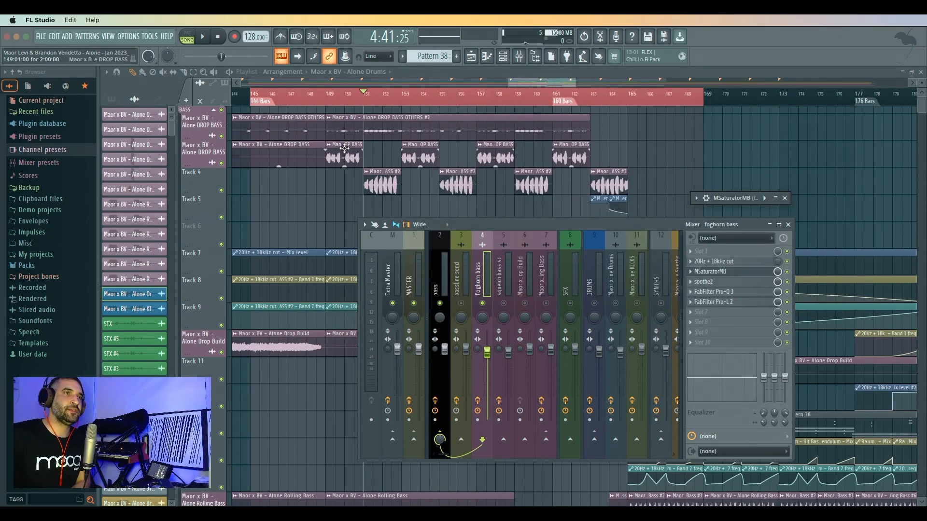
# Solo and select the bassline send mixer track, and audition it from bar 149
pyautogui.rightClick(461, 303)
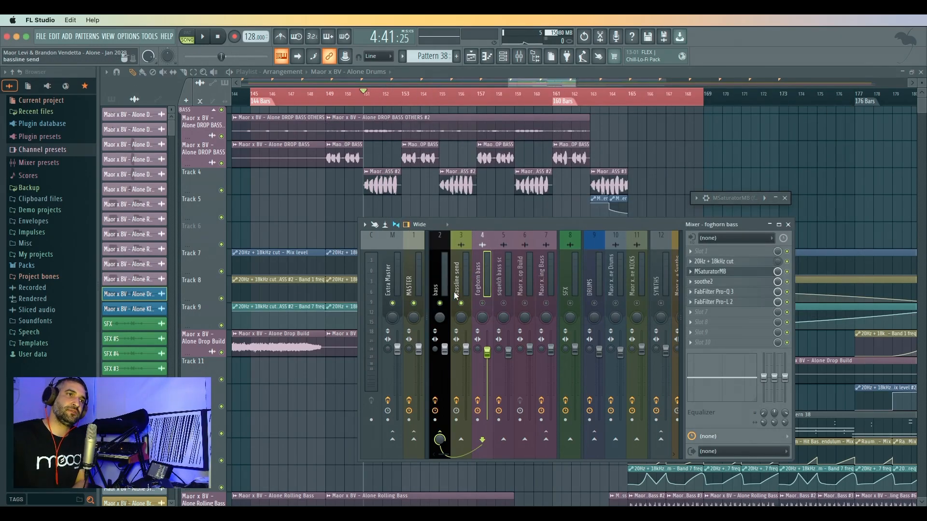
pyautogui.click(331, 105)
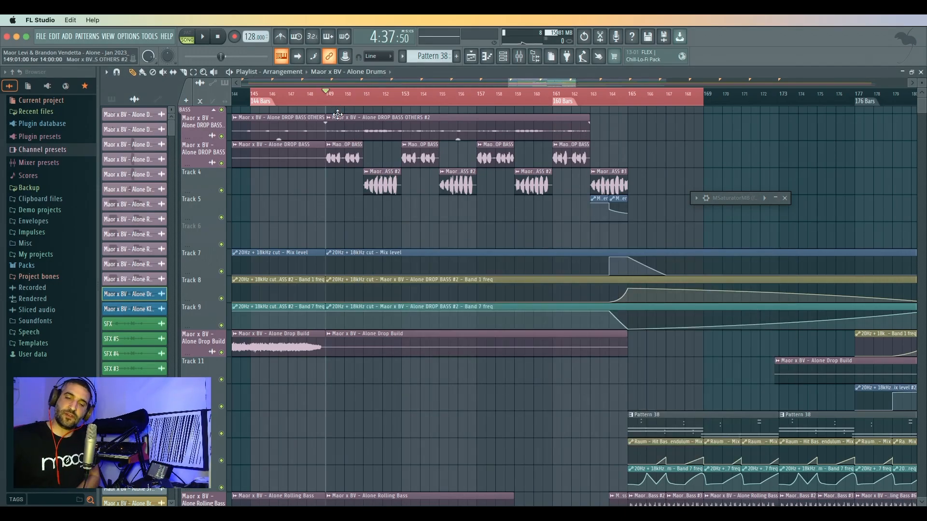
pyautogui.press('F9')
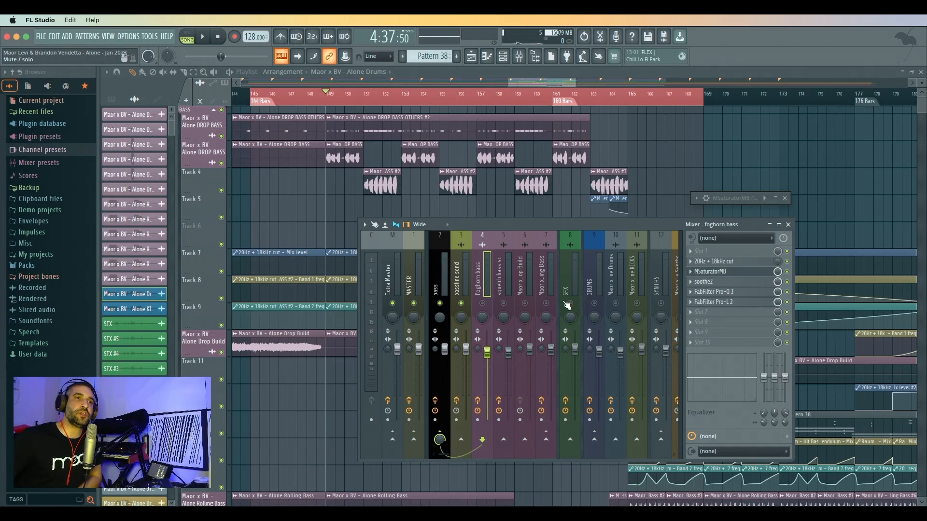
pyautogui.click(458, 276)
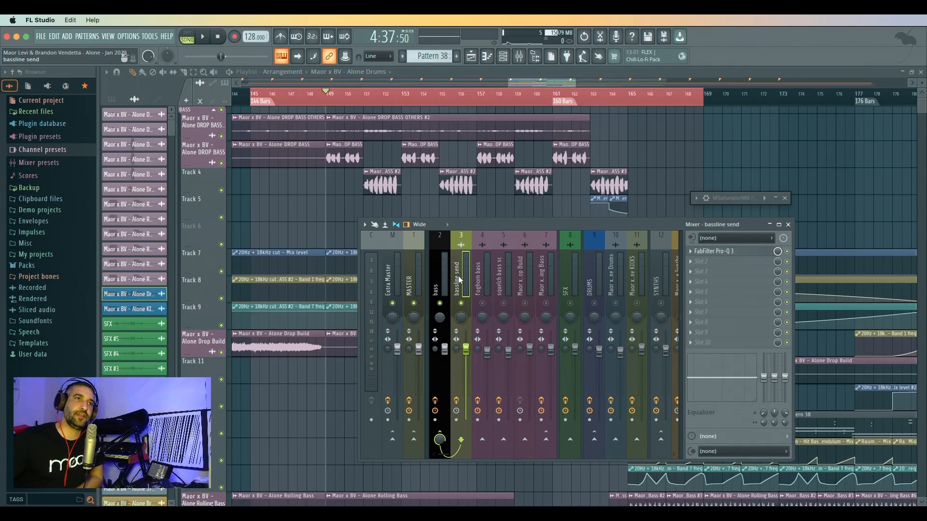
pyautogui.press('space')
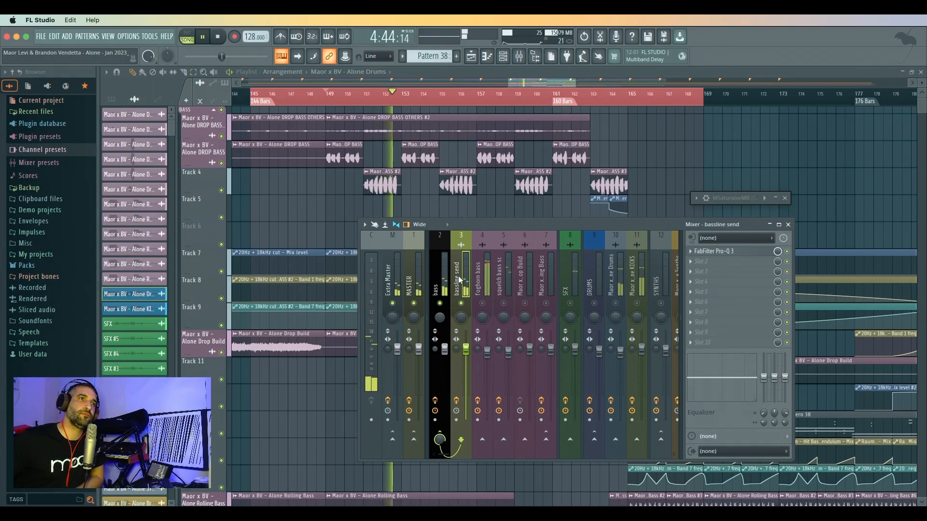
pyautogui.press('space')
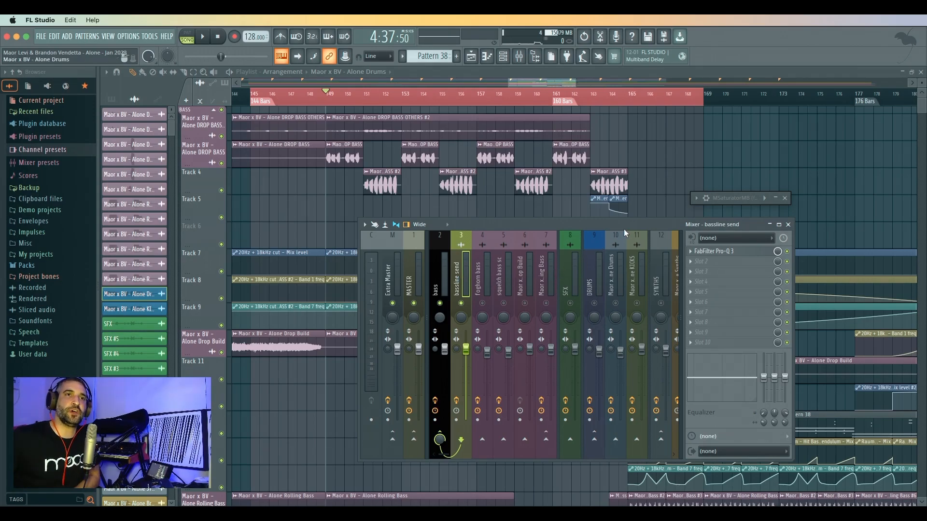
# Inspect the low and high cut filters in FabFilter Pro-Q 3 on the bassline send track and close the equalizer
pyautogui.click(717, 252)
pyautogui.moveTo(313, 276); pyautogui.dragTo(314, 152)
pyautogui.moveTo(558, 261)
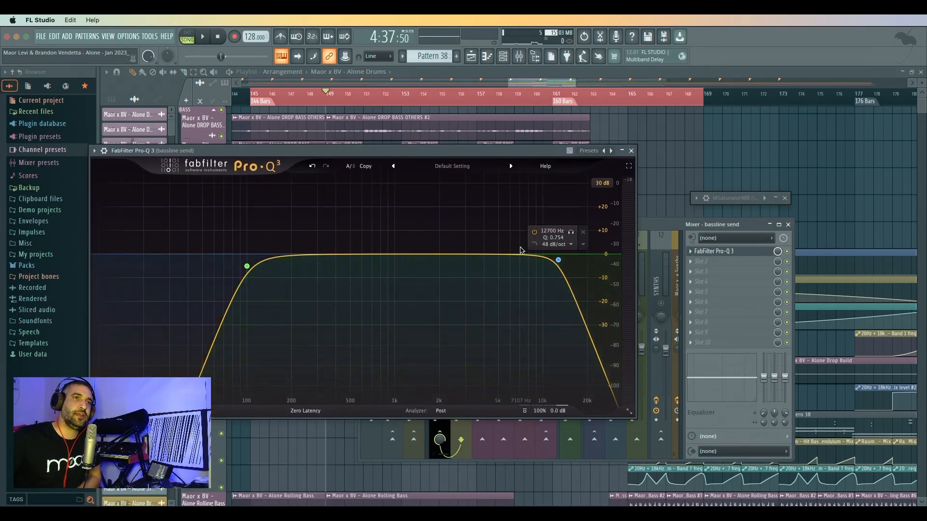
pyautogui.click(631, 151)
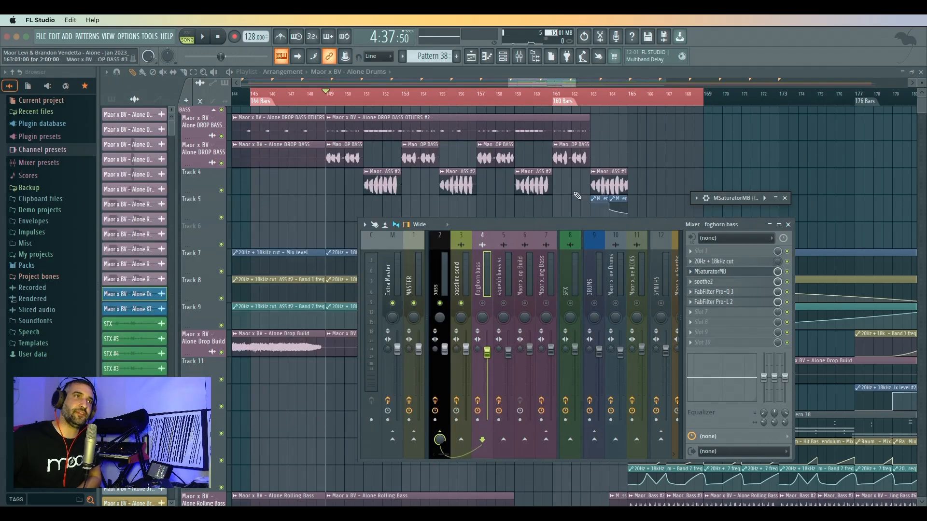
# Enable the foghorn bass and squelch bass mixer tracks alongside the bassline send
pyautogui.rightClick(482, 316)
pyautogui.click(489, 319)
pyautogui.click(482, 303)
pyautogui.click(504, 303)
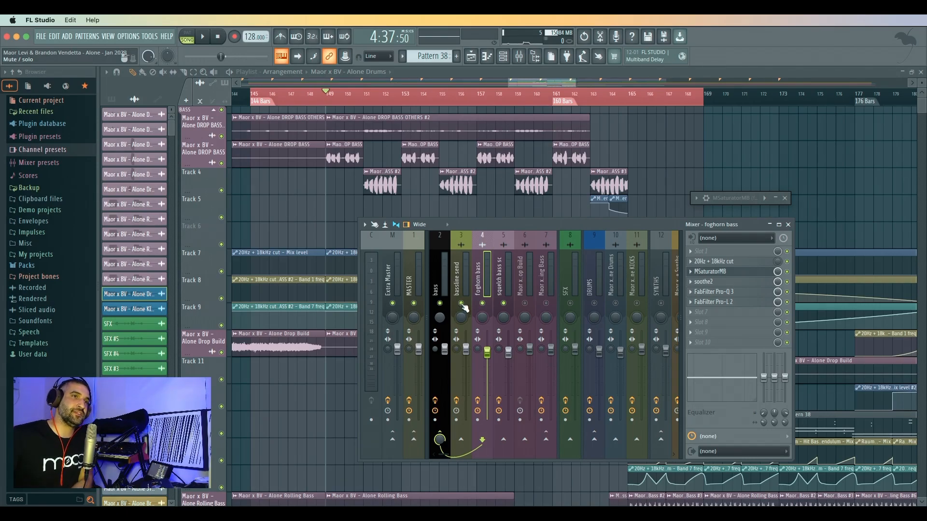
# Compare the combined drop basses from bar 149 with the bassline send muted and with it enabled
pyautogui.press('space')
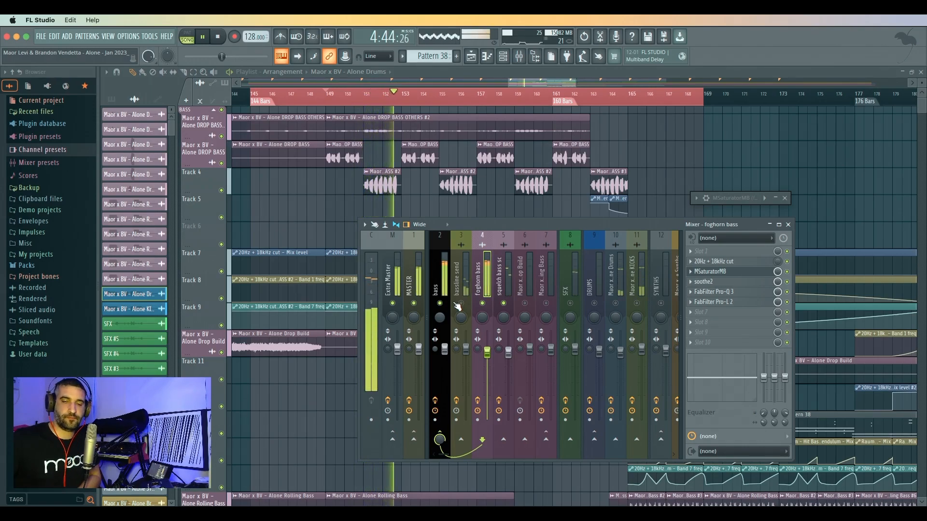
pyautogui.press('space')
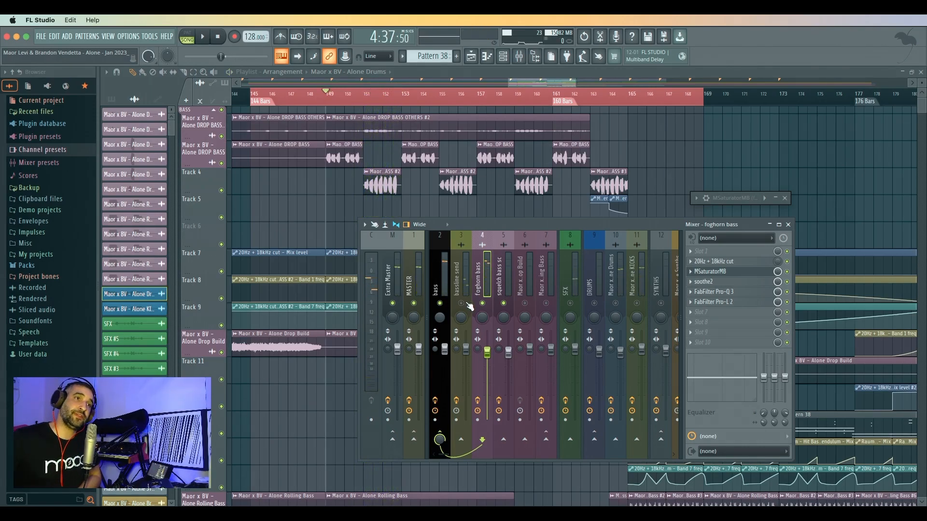
pyautogui.press('space')
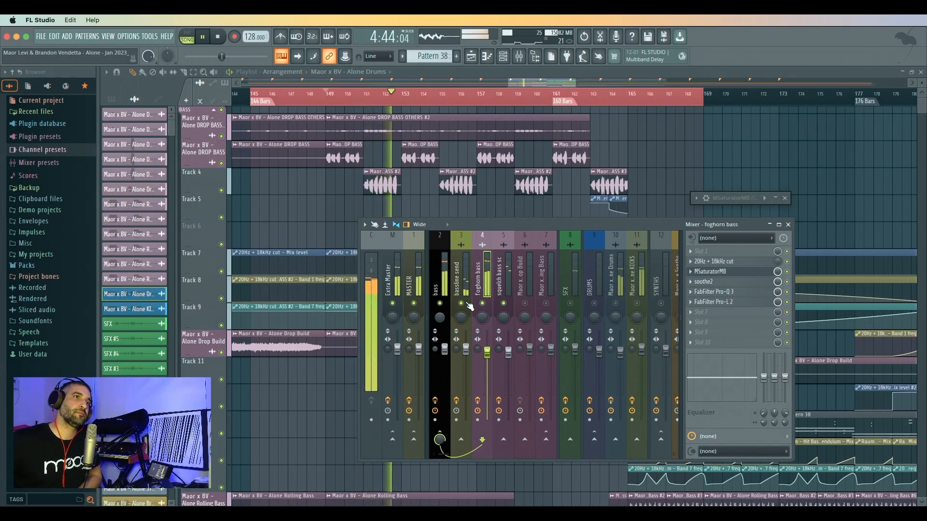
pyautogui.press('space')
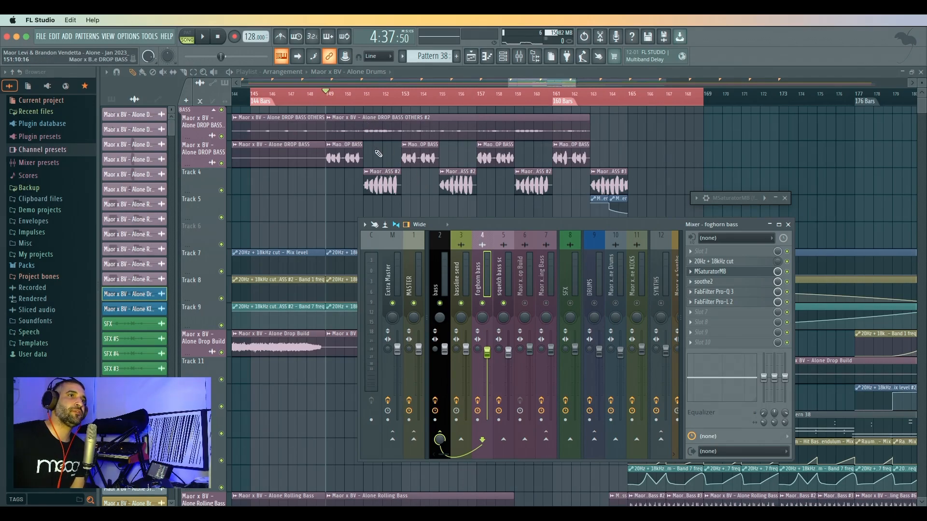
# Audition the short DROP BASS clips one after another, starting at bars 149, 153, 157 and 161
pyautogui.press('space')
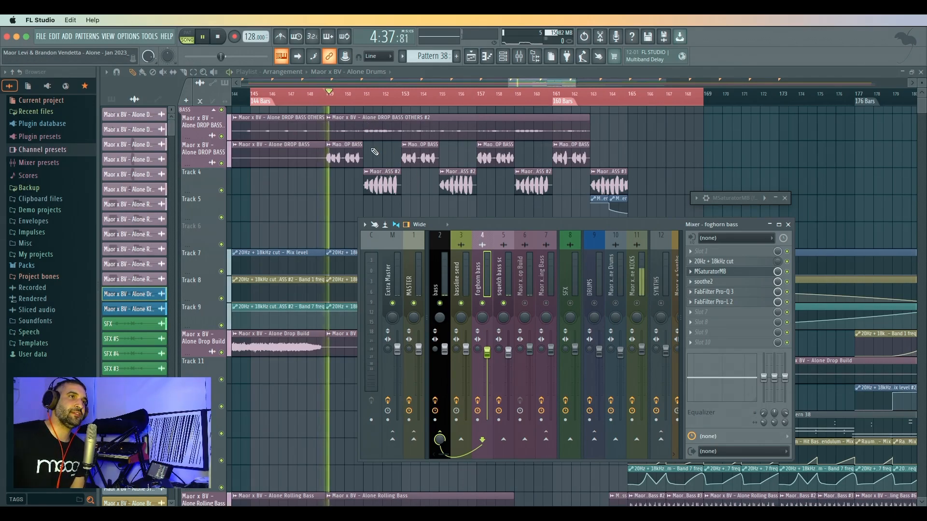
pyautogui.press('space')
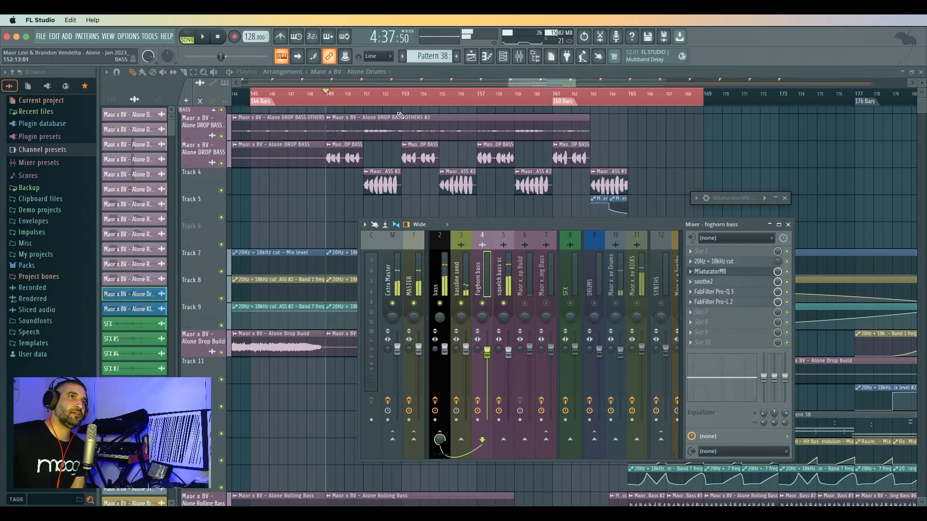
pyautogui.click(405, 97)
pyautogui.press('space')
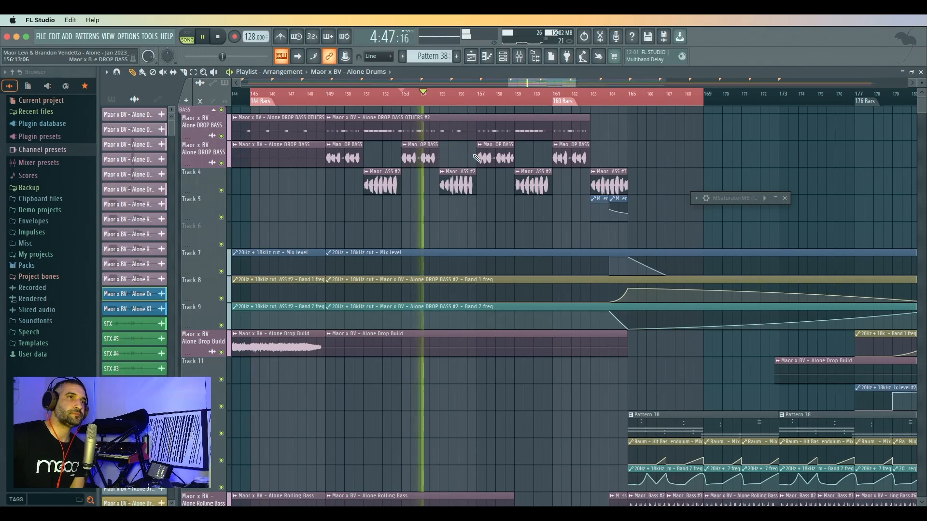
pyautogui.press('space')
pyautogui.click(480, 99)
pyautogui.press('space')
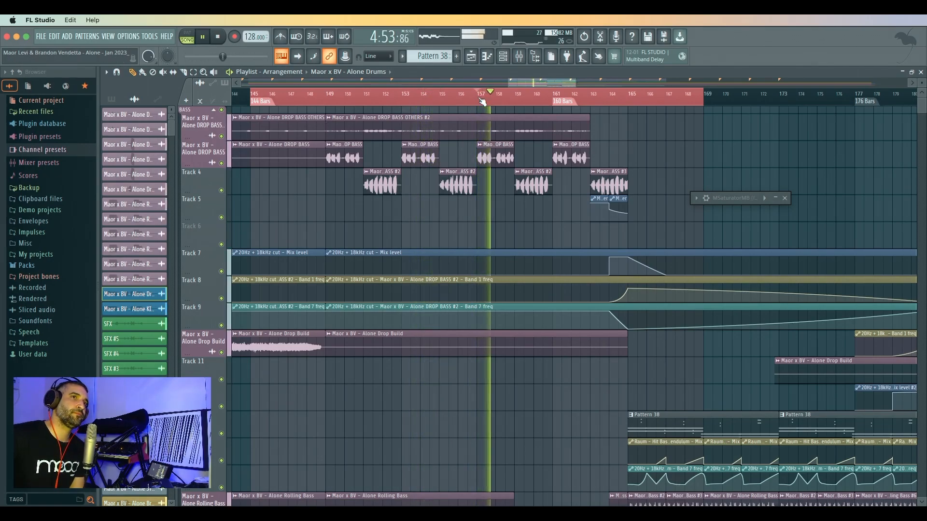
pyautogui.press('space')
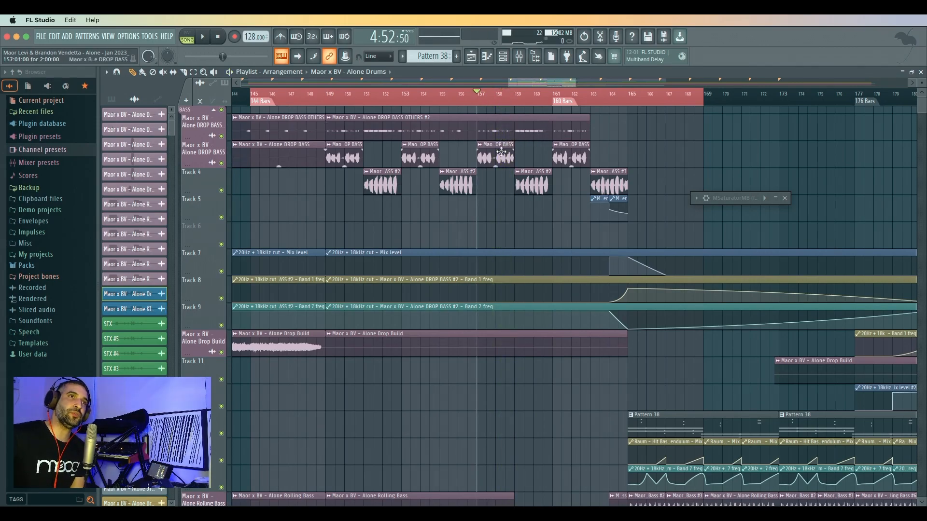
pyautogui.click(556, 98)
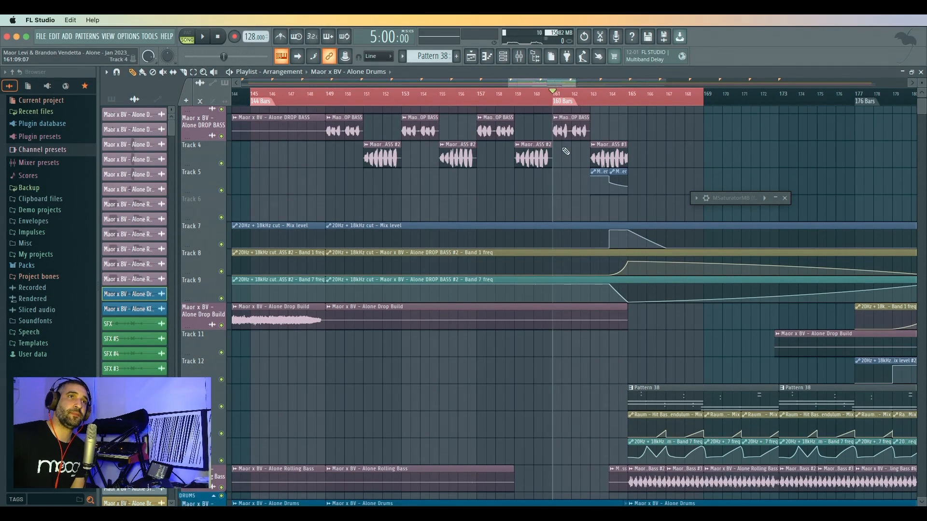
pyautogui.press('space')
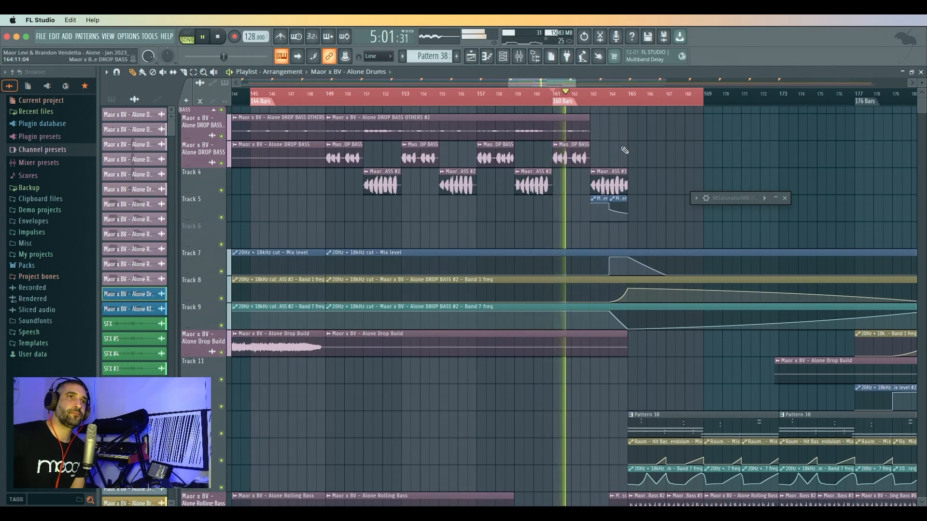
pyautogui.press('space')
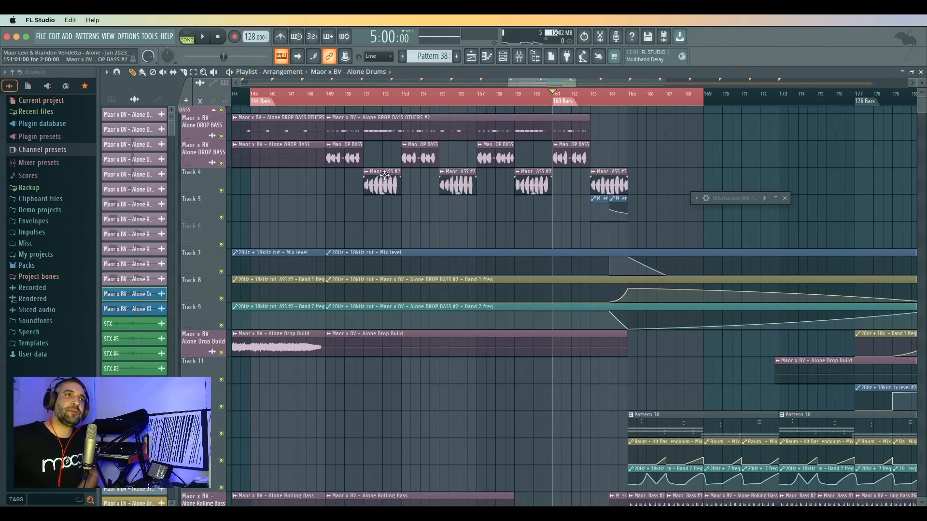
# Audition the Track 4 bass clips at bars 151, 155, 159 and 163, and close the MSaturatorMB window
pyautogui.click(367, 100)
pyautogui.press('space')
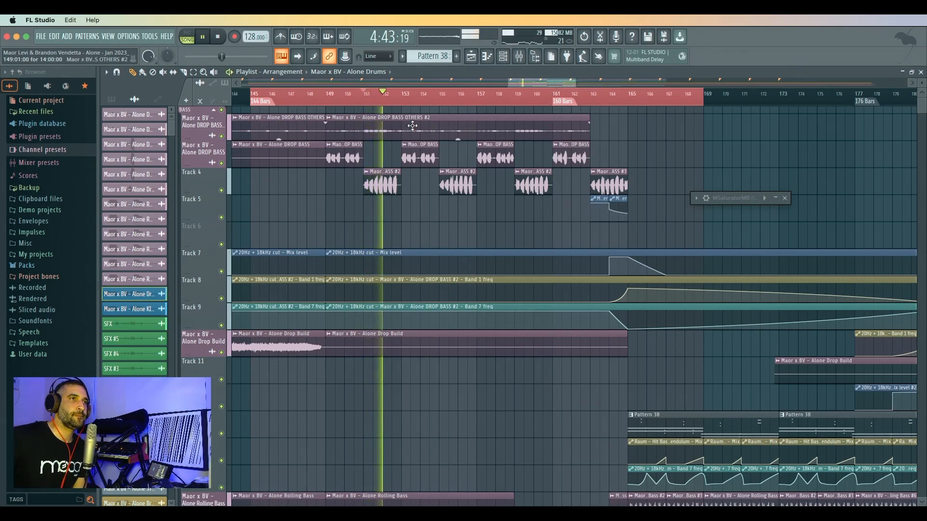
pyautogui.press('space')
pyautogui.click(441, 99)
pyautogui.press('space')
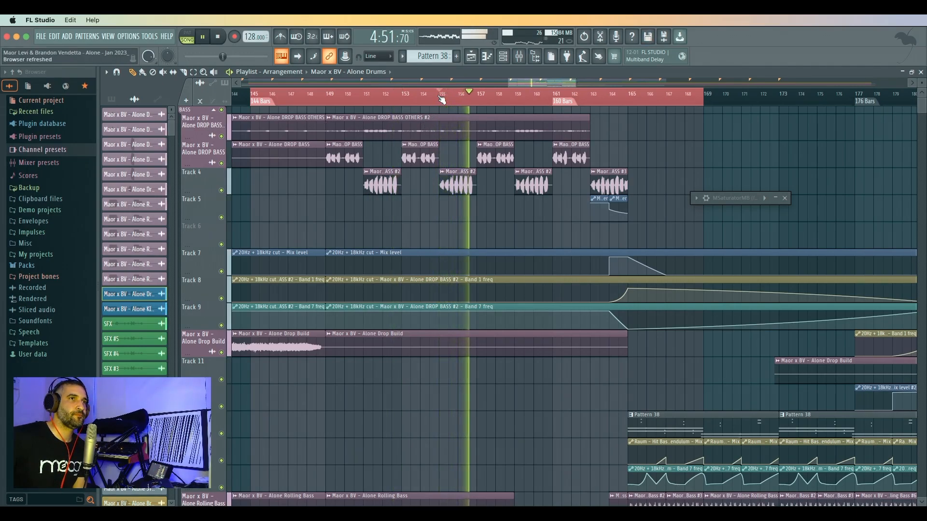
pyautogui.press('space')
pyautogui.click(517, 96)
pyautogui.press('space')
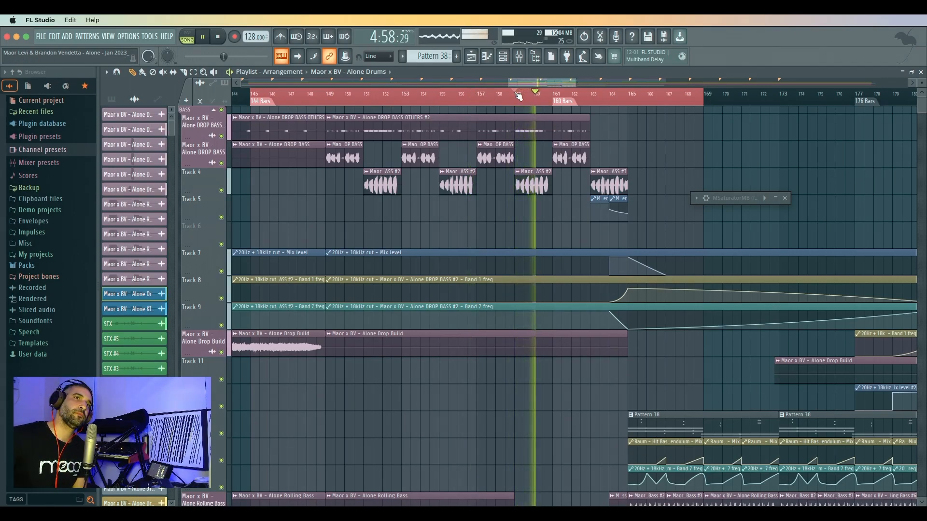
pyautogui.click(593, 97)
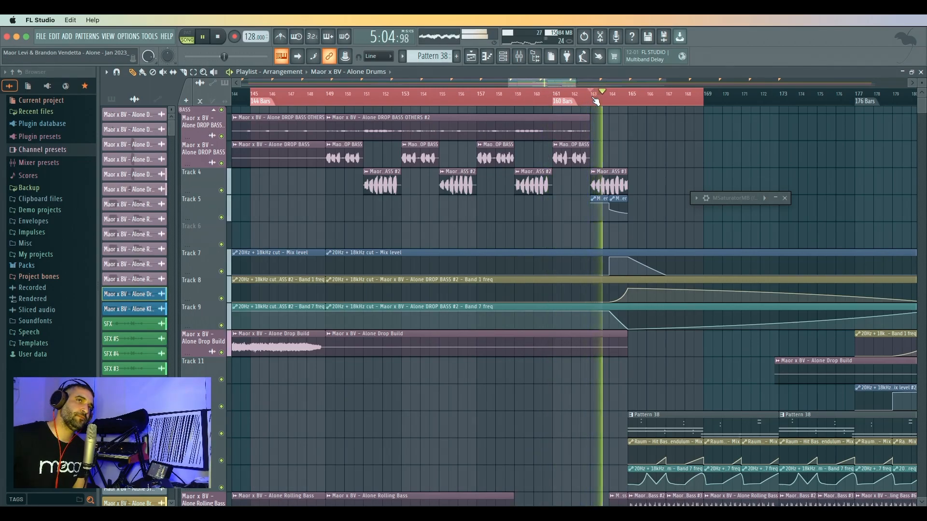
pyautogui.press('space')
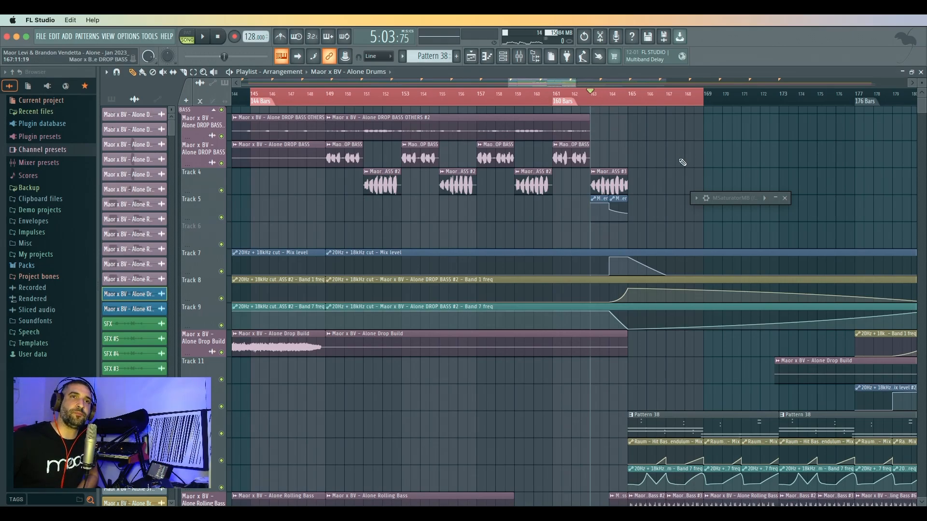
pyautogui.click(785, 198)
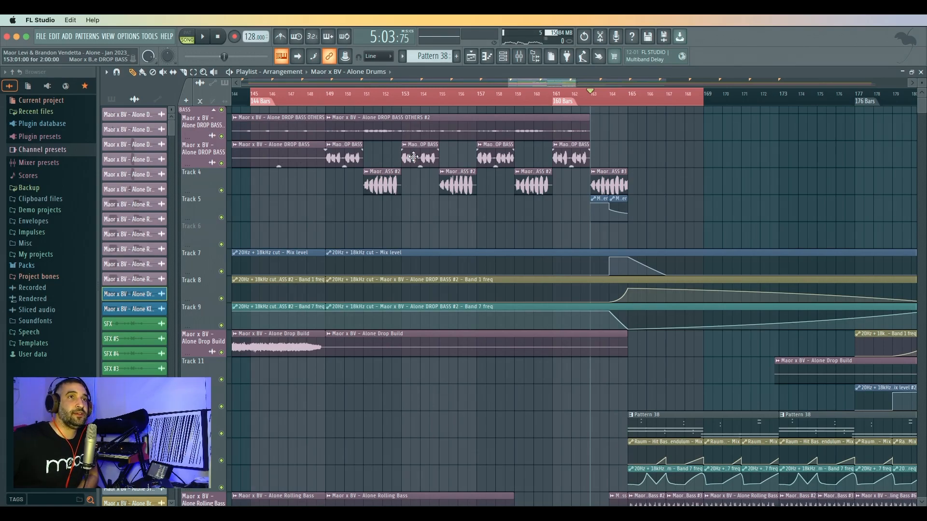
# Return the playhead to bar 149, open the Alone Drums clip's mixer track, and isolate the drums and kicks from the basses
pyautogui.scroll(-6, 344, 183)
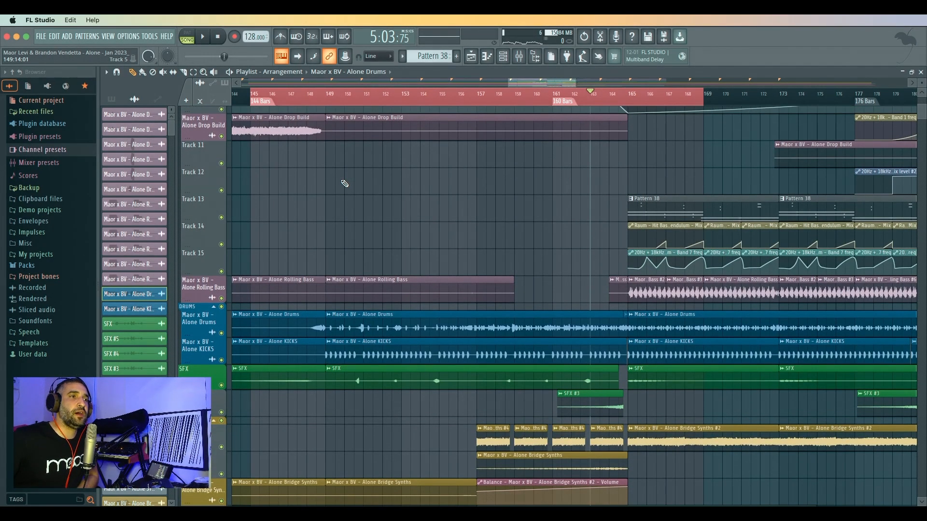
pyautogui.click(327, 95)
pyautogui.scroll(-2, 391, 222)
pyautogui.scroll(-2, 391, 222)
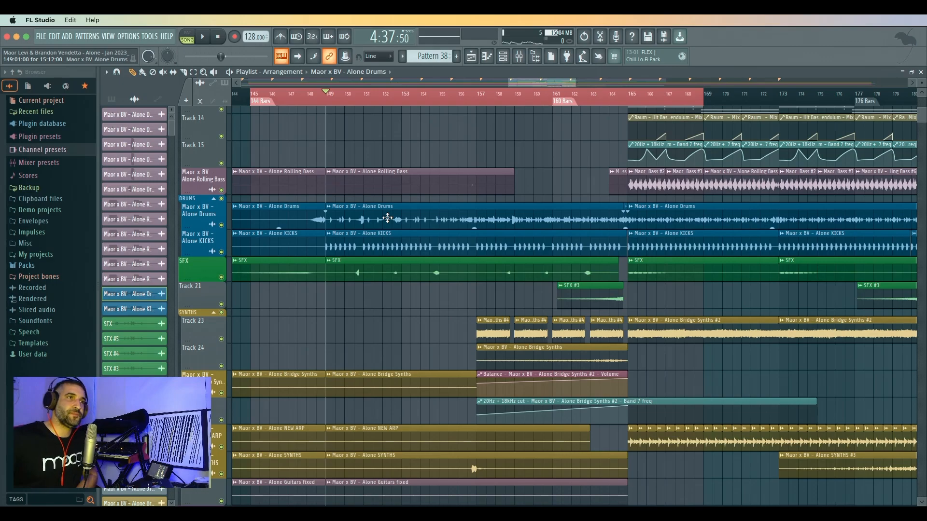
pyautogui.doubleClick(387, 218)
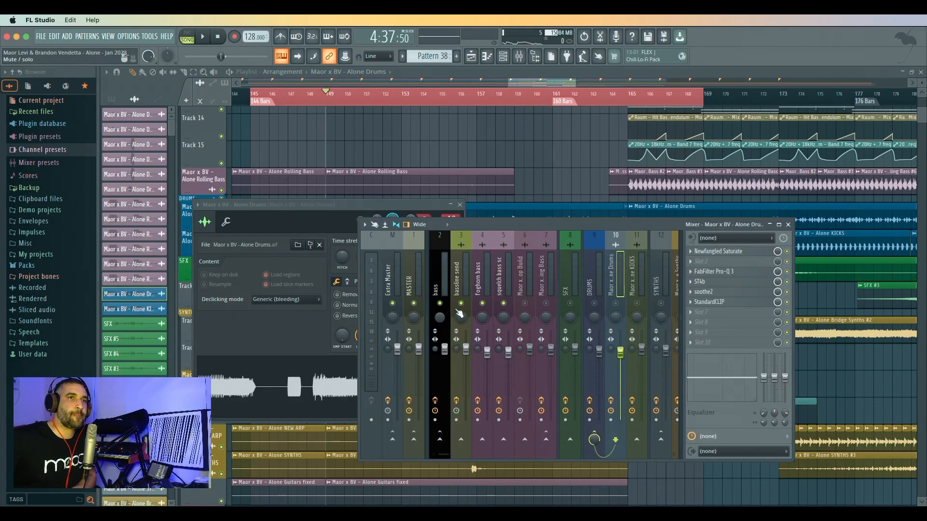
pyautogui.click(636, 303)
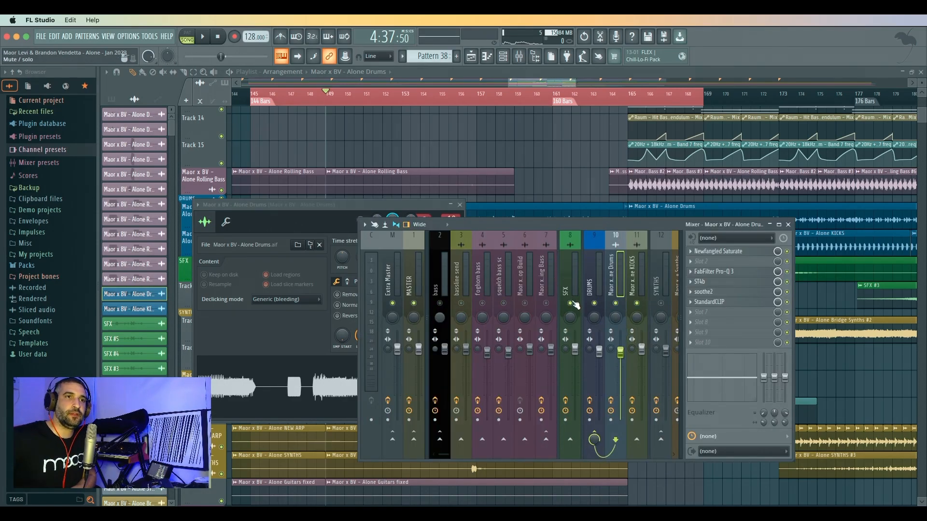
pyautogui.rightClick(556, 153)
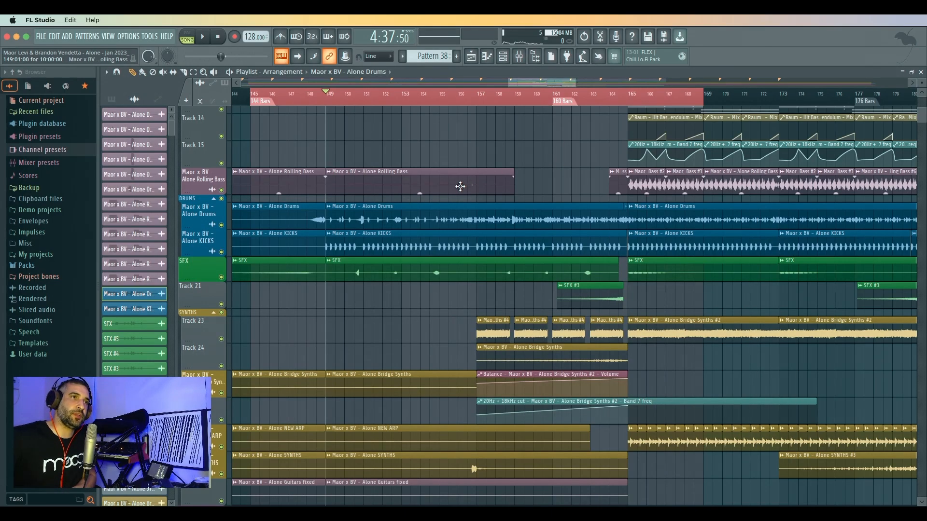
# Audition the isolated drum section from bar 149, and again from around bar 150
pyautogui.press('space')
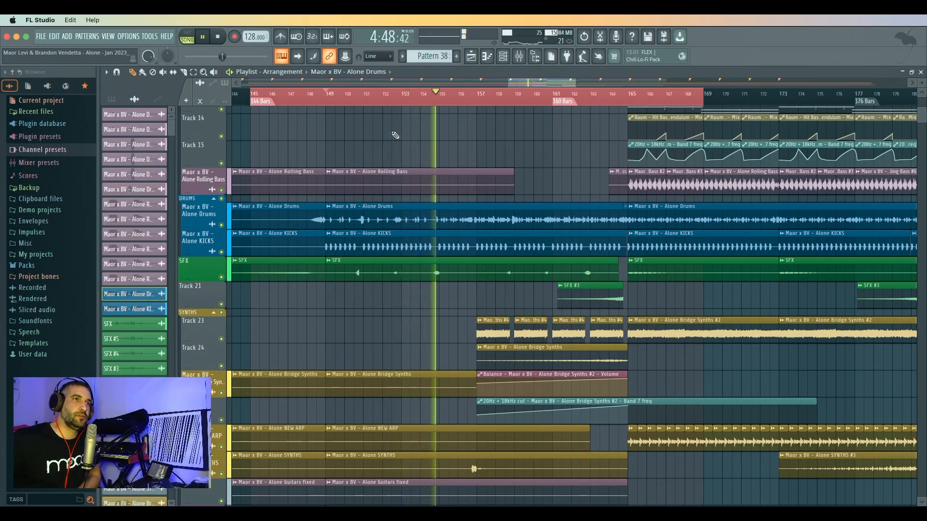
pyautogui.press('space')
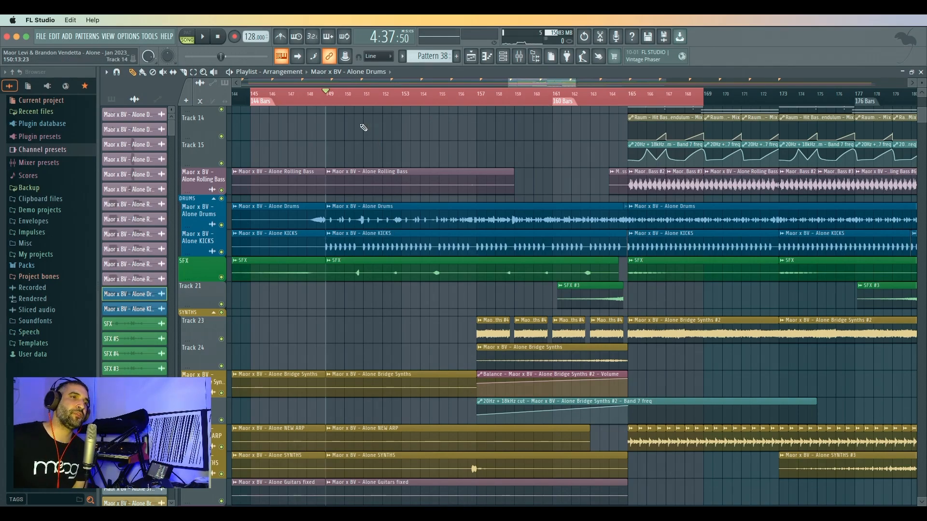
pyautogui.scroll(2, 341, 103)
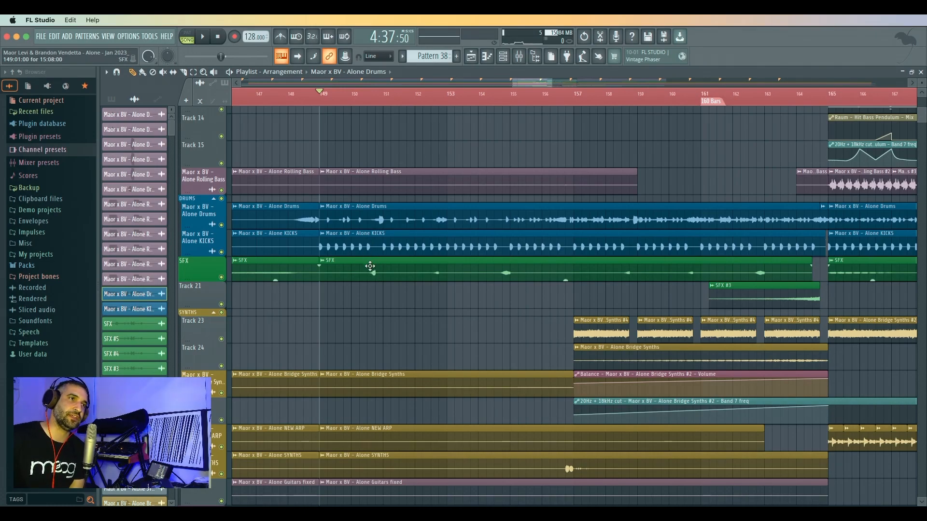
pyautogui.click(366, 102)
pyautogui.press('space')
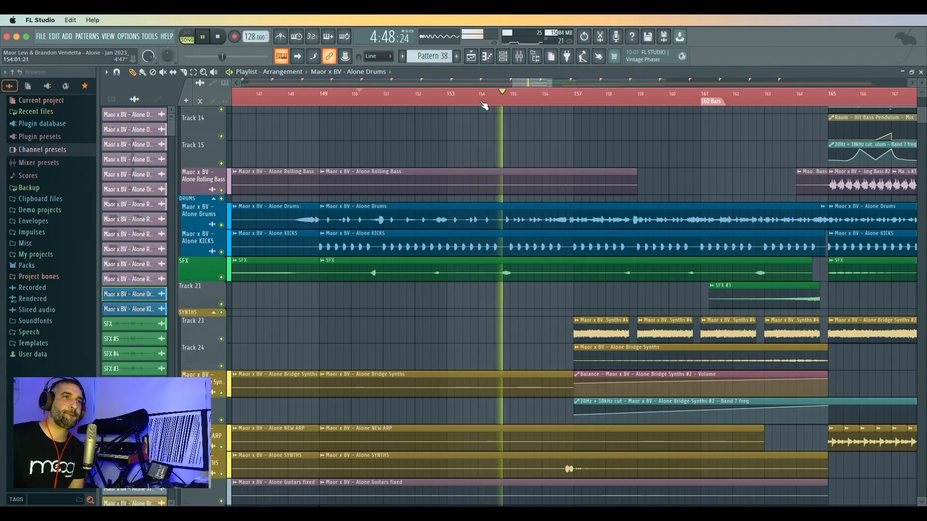
pyautogui.press('space')
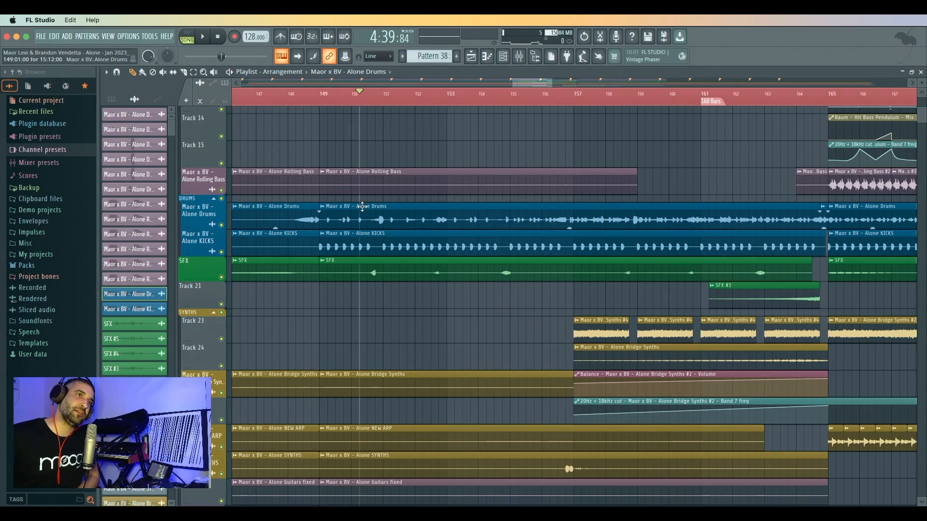
# Audition the second half of the drop's drum section from bar 157 and stop playback
pyautogui.click(323, 96)
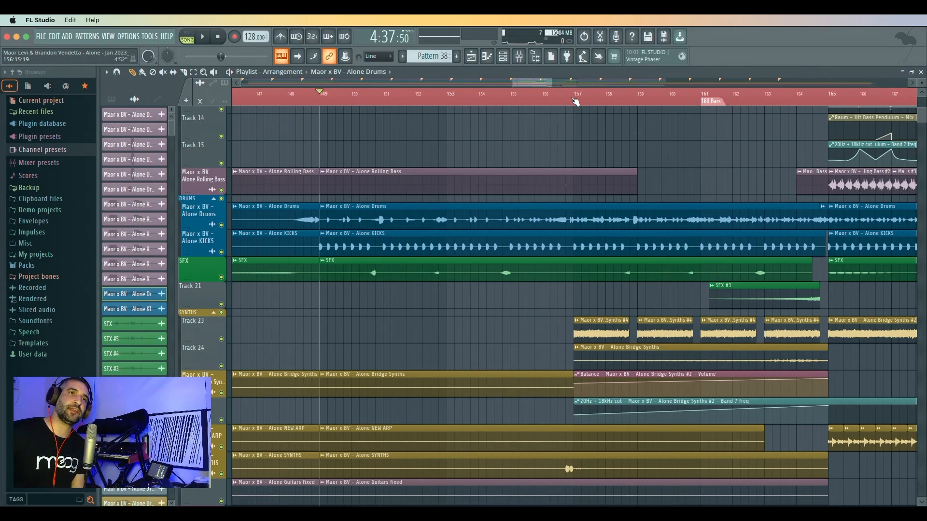
pyautogui.click(578, 99)
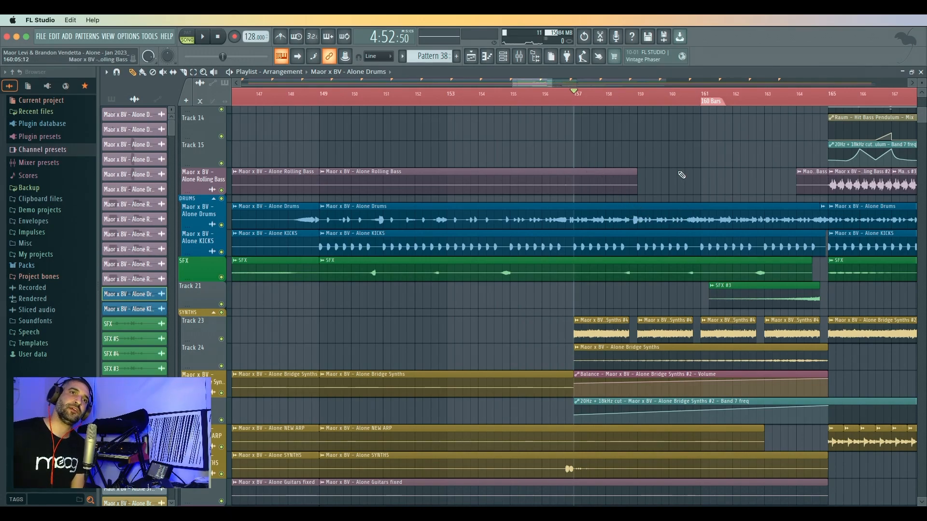
pyautogui.press('space')
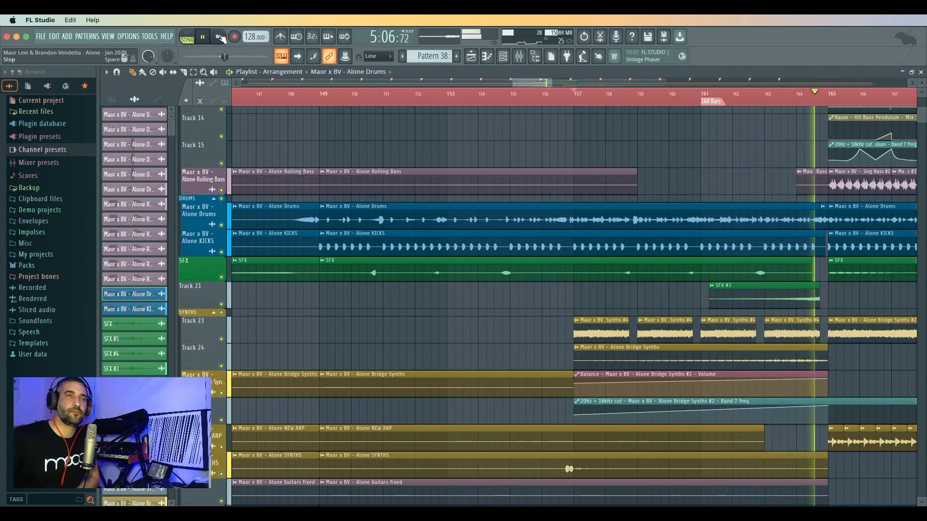
pyautogui.click(219, 37)
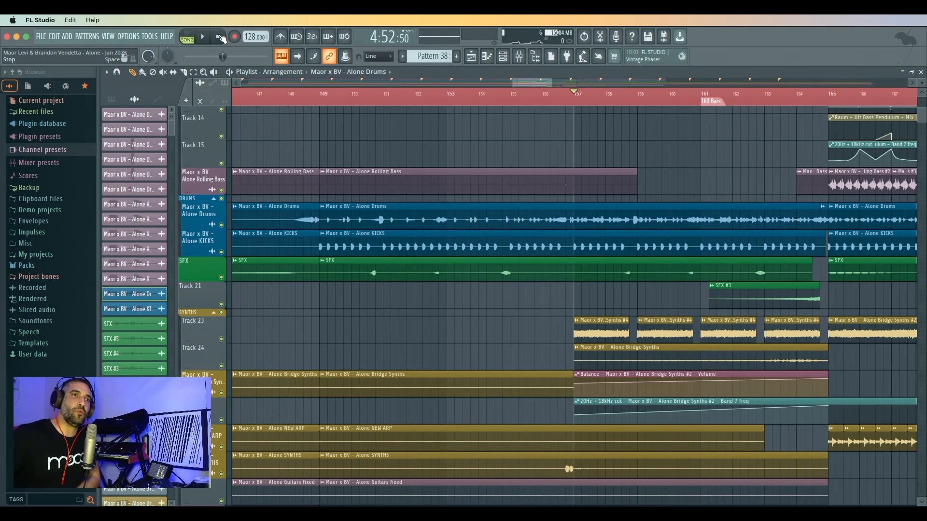
# Examine the drop's arrangement around bars 145 to 165, from the drums, kicks and synths to the alternating bass clips and their automation
pyautogui.scroll(1, 405, 95)
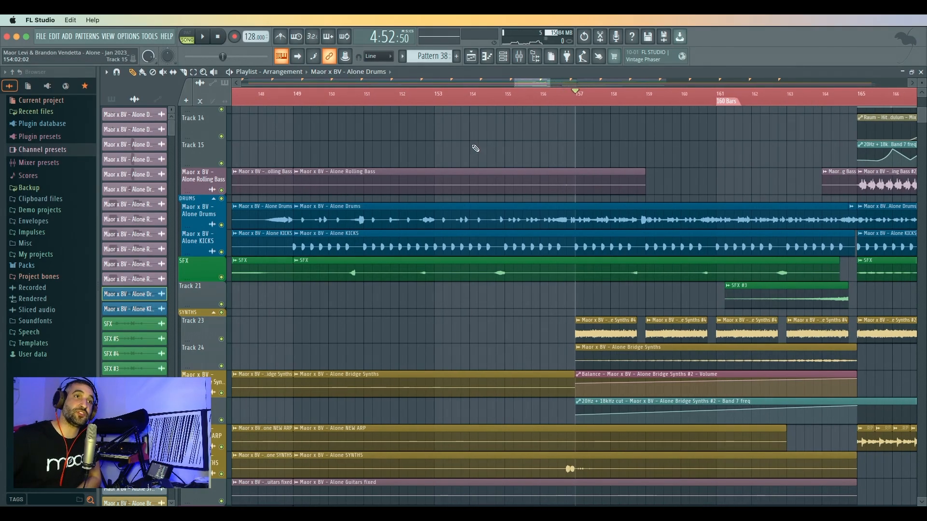
pyautogui.scroll(-2, 470, 145)
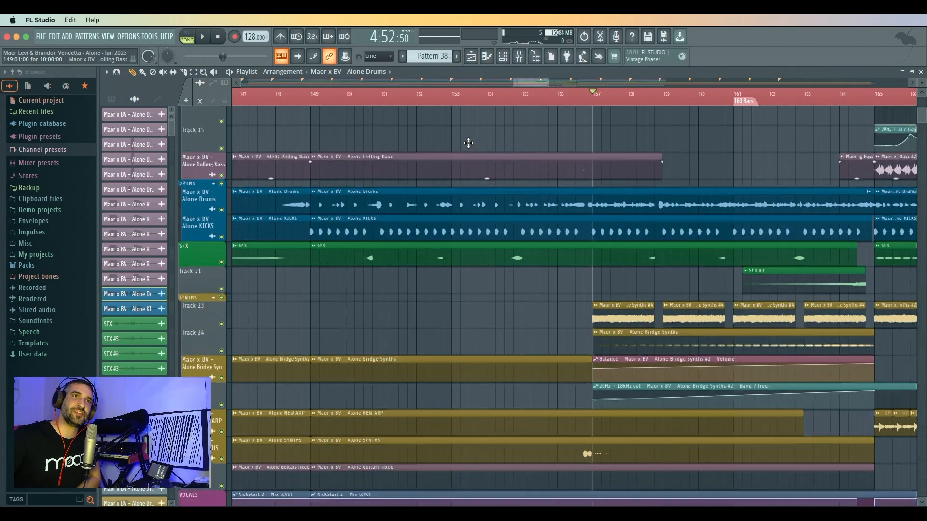
pyautogui.scroll(4, 469, 143)
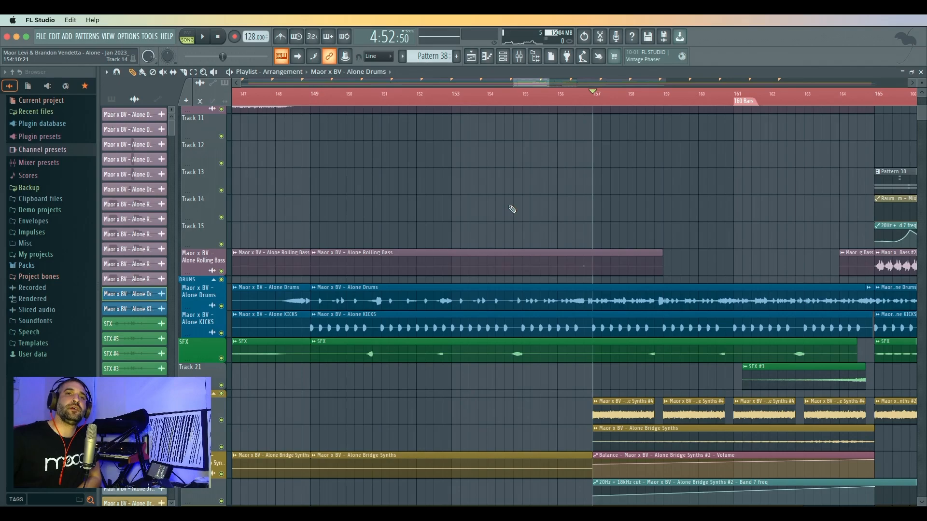
pyautogui.scroll(5, 516, 207)
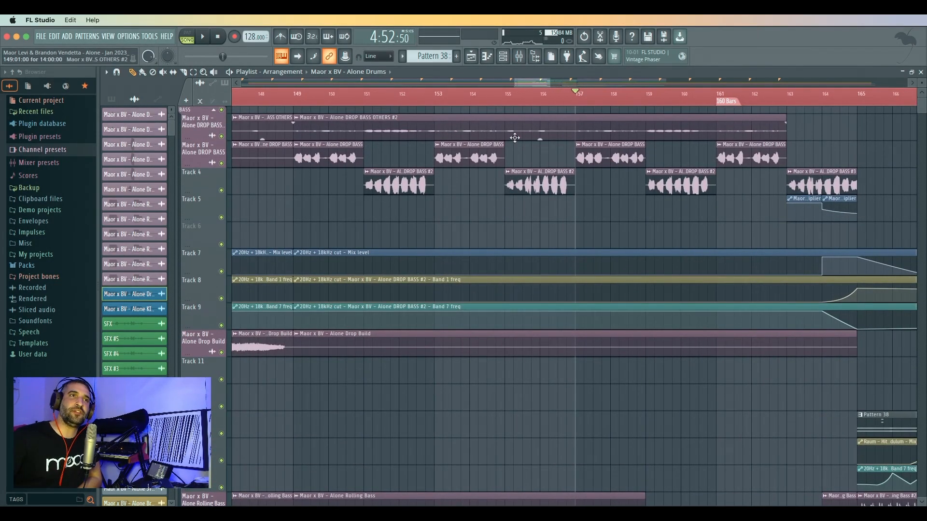
pyautogui.moveTo(526, 82); pyautogui.dragTo(519, 85)
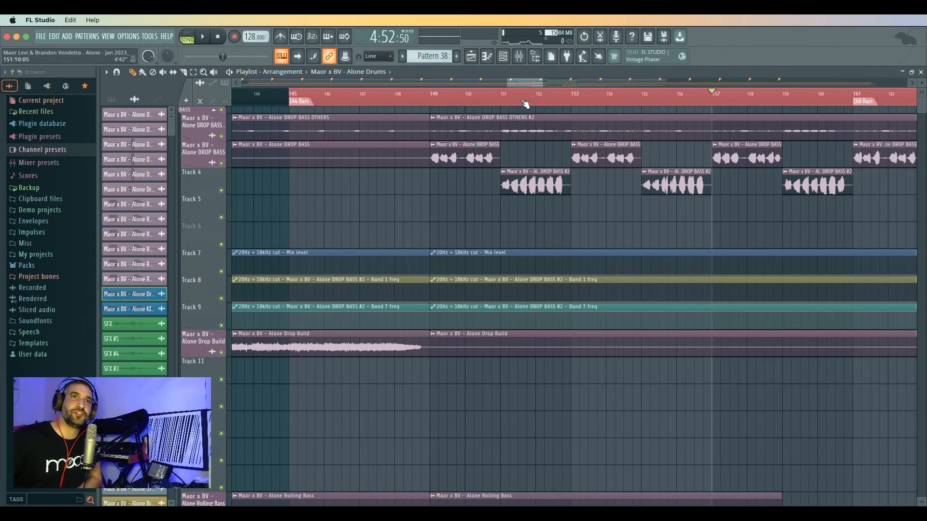
pyautogui.scroll(-5, 533, 98)
pyautogui.moveTo(512, 82); pyautogui.dragTo(514, 82)
pyautogui.scroll(-5, 491, 167)
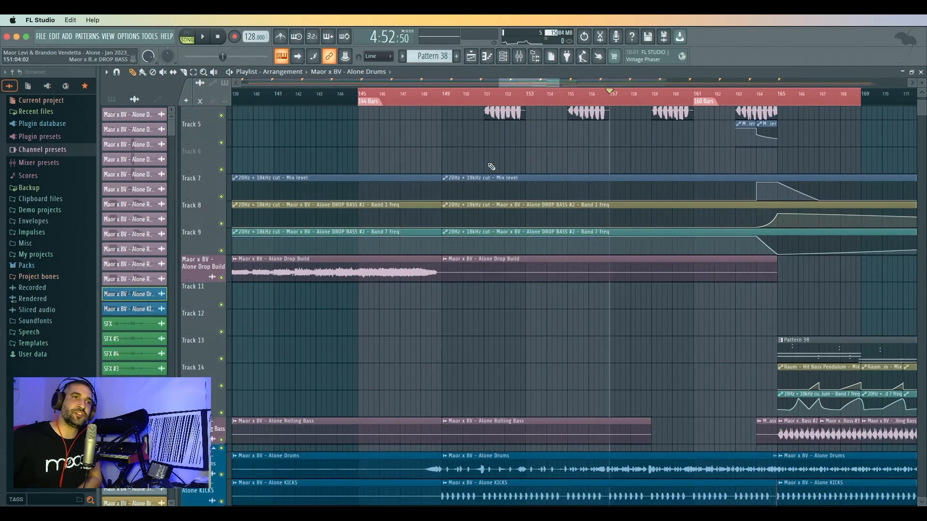
pyautogui.scroll(5, 491, 166)
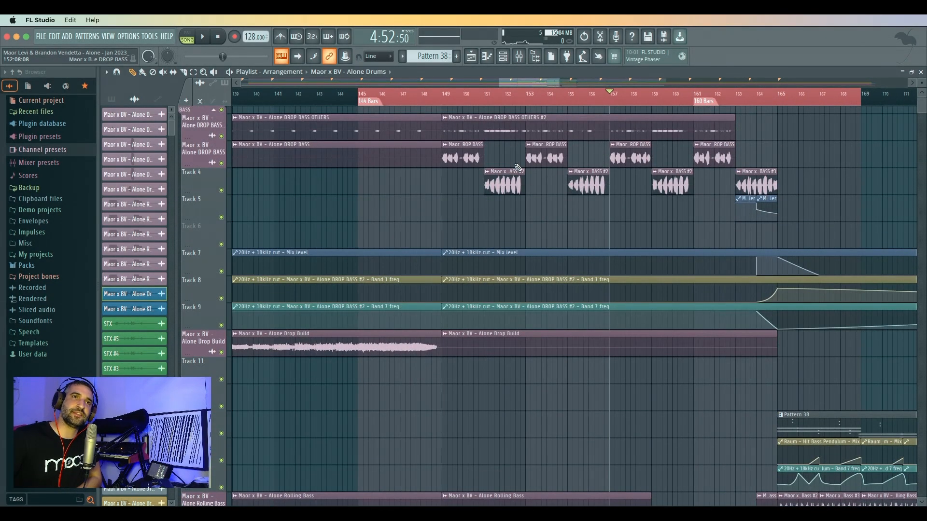